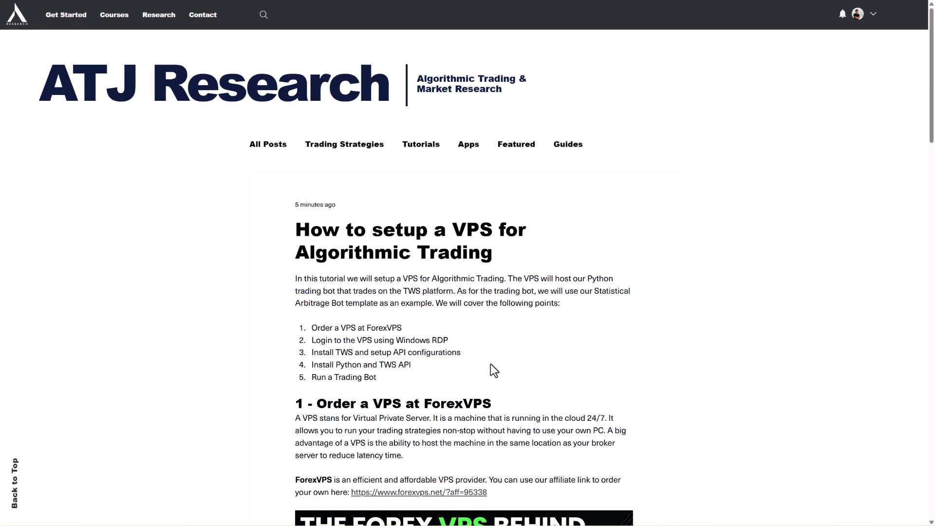
- Download the Offline TWS installer for Windows from Interactive Brokers, accepting the cookie notice
scroll(745, 280, "down", 8)
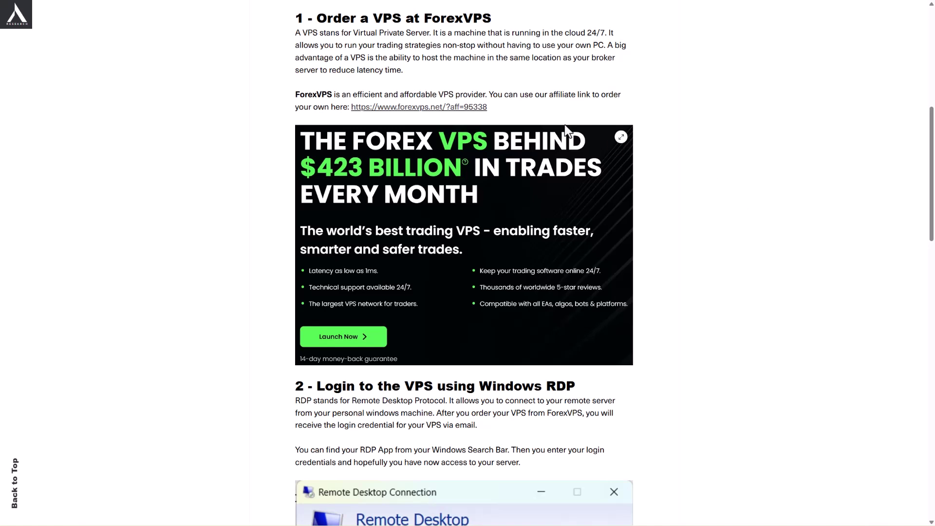
scroll(819, 324, "down", 8)
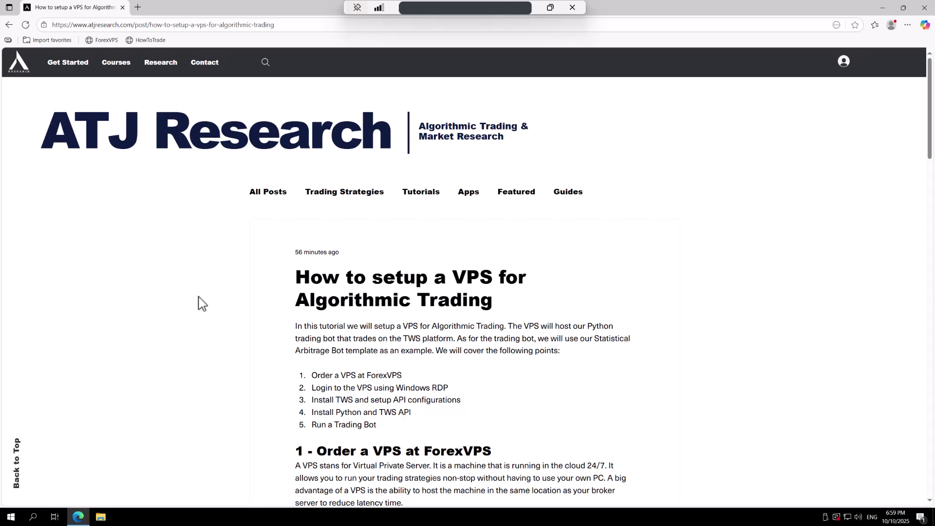
scroll(210, 296, "down", 2)
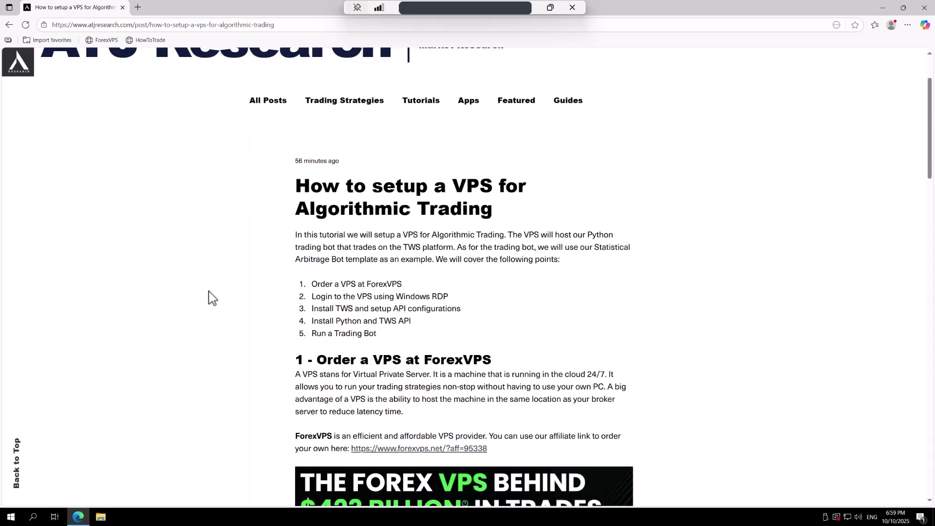
scroll(211, 296, "down", 15)
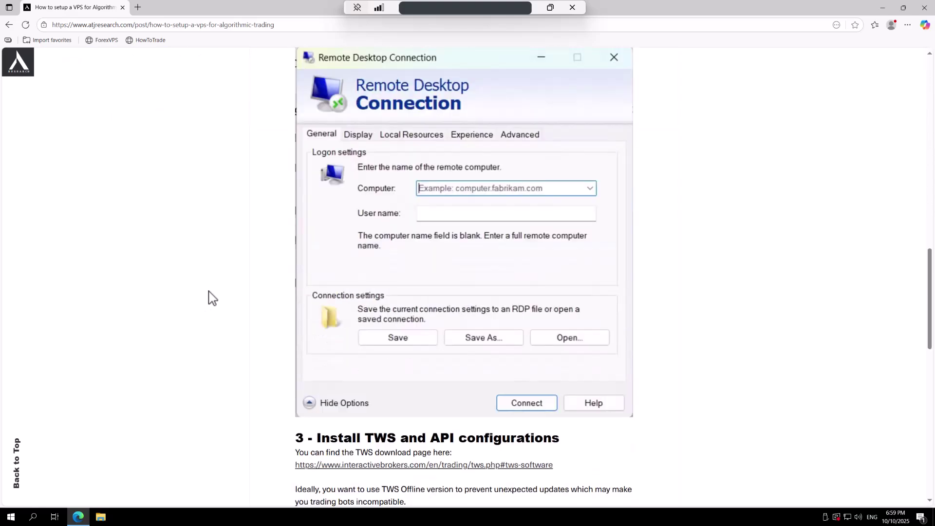
scroll(210, 296, "down", 7)
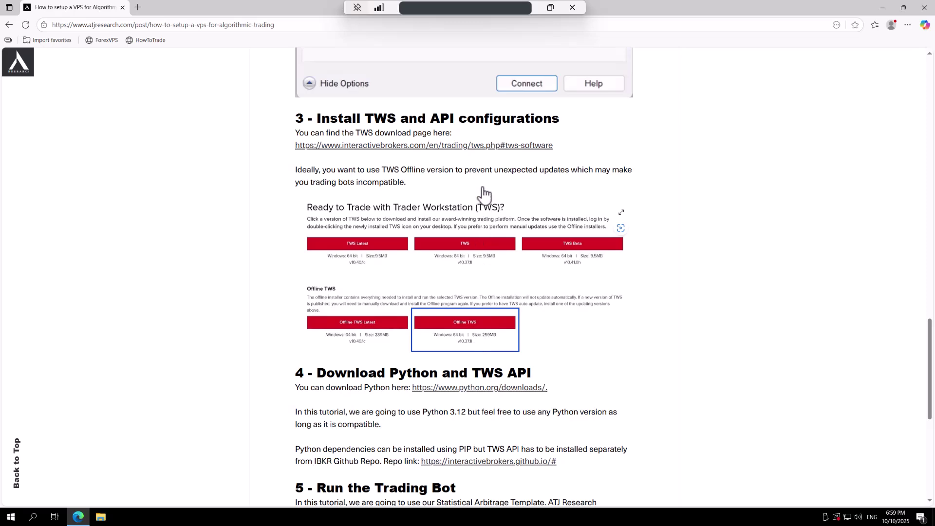
left_click(453, 149)
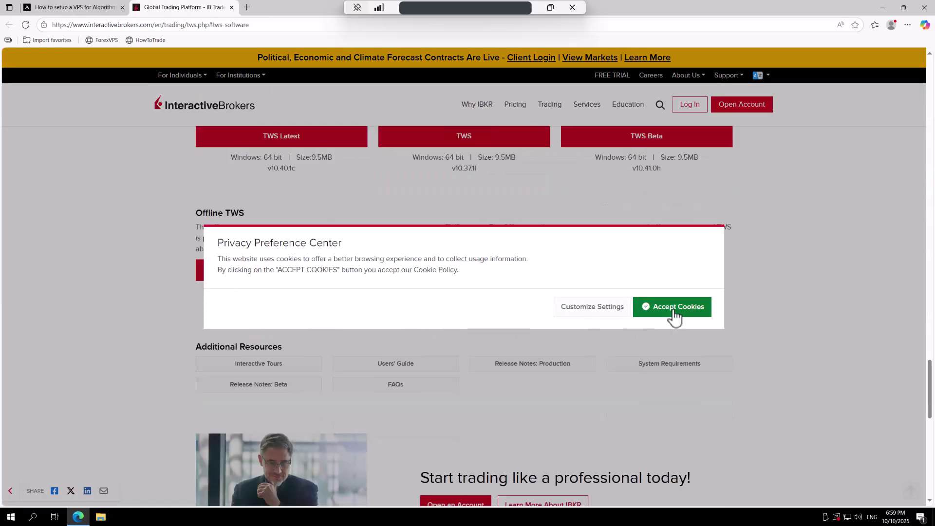
left_click(674, 314)
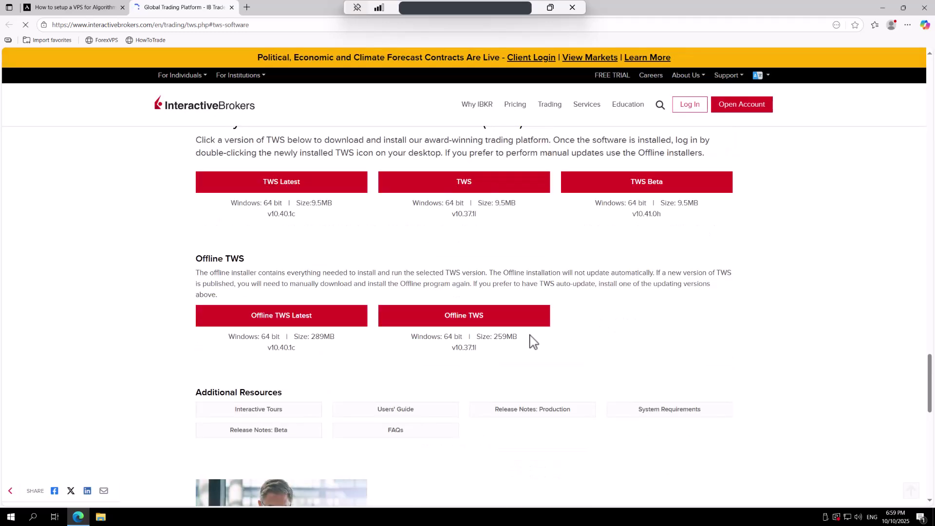
left_click(462, 321)
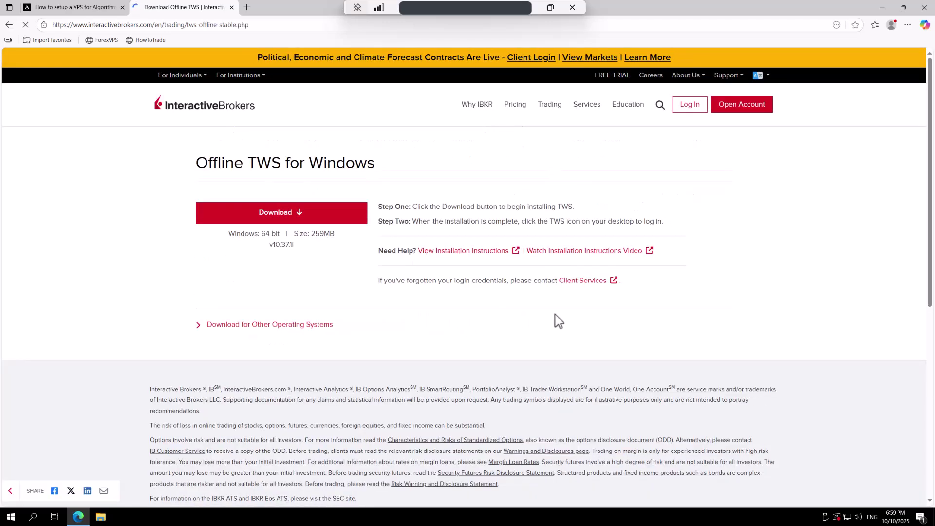
left_click(310, 214)
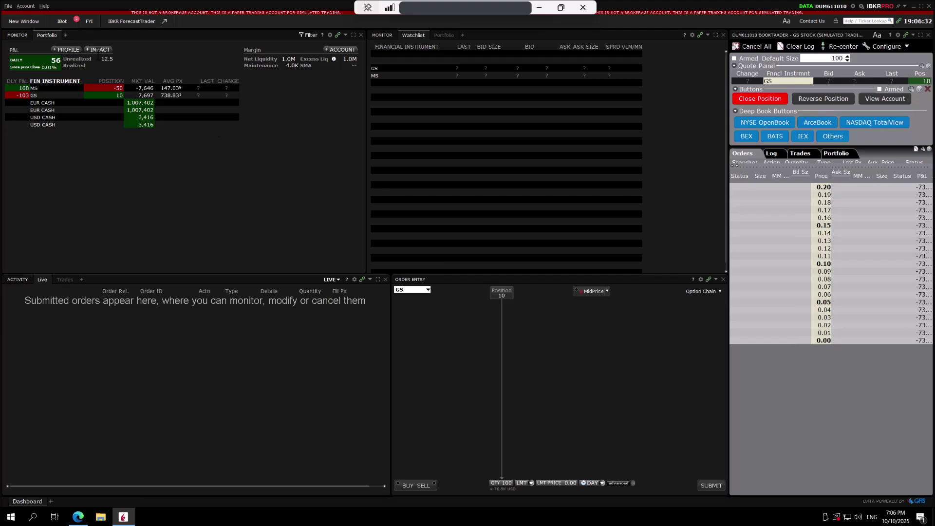
- Apply the TWS global API settings (socket clients on port 7497) and order precautions
left_click(8, 6)
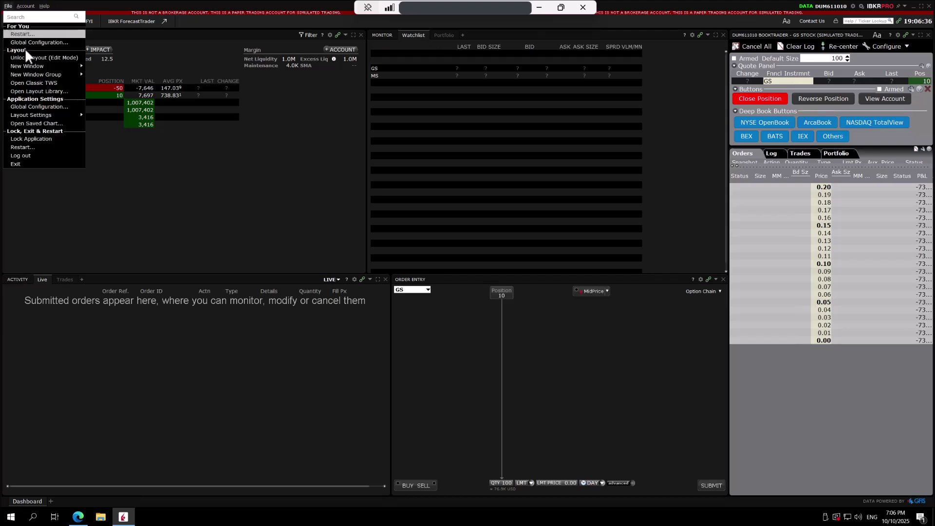
left_click(34, 106)
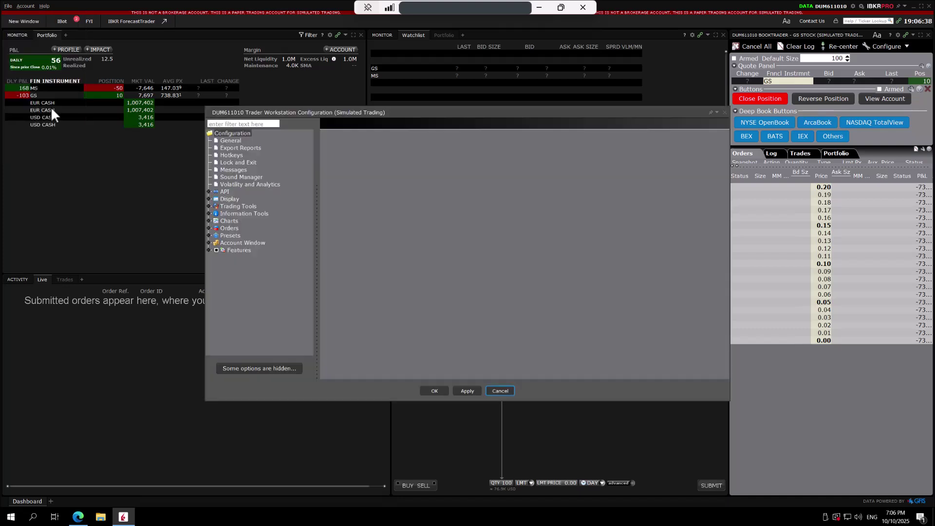
left_click(226, 192)
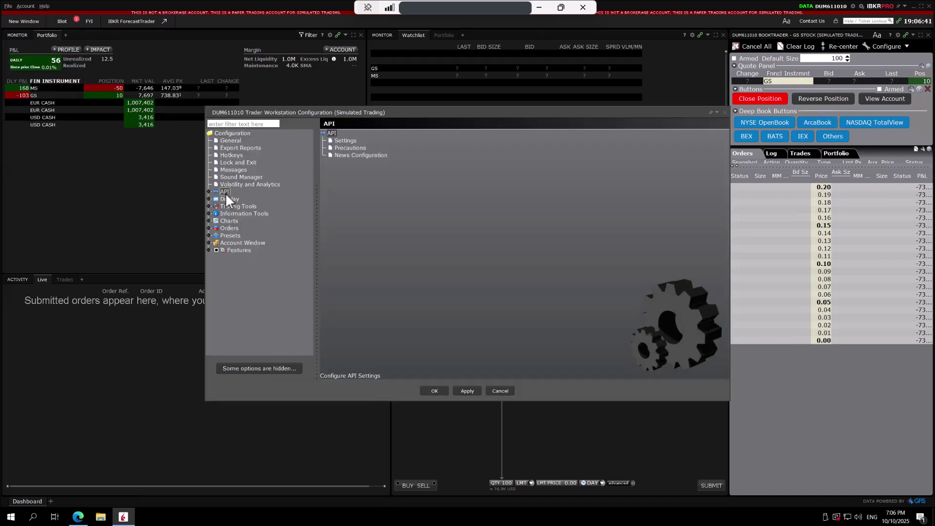
left_click(347, 141)
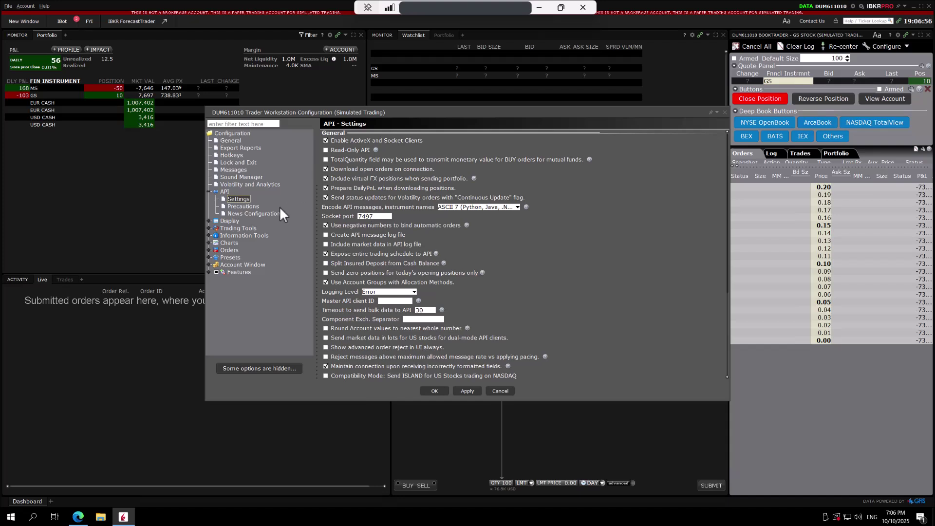
left_click(238, 206)
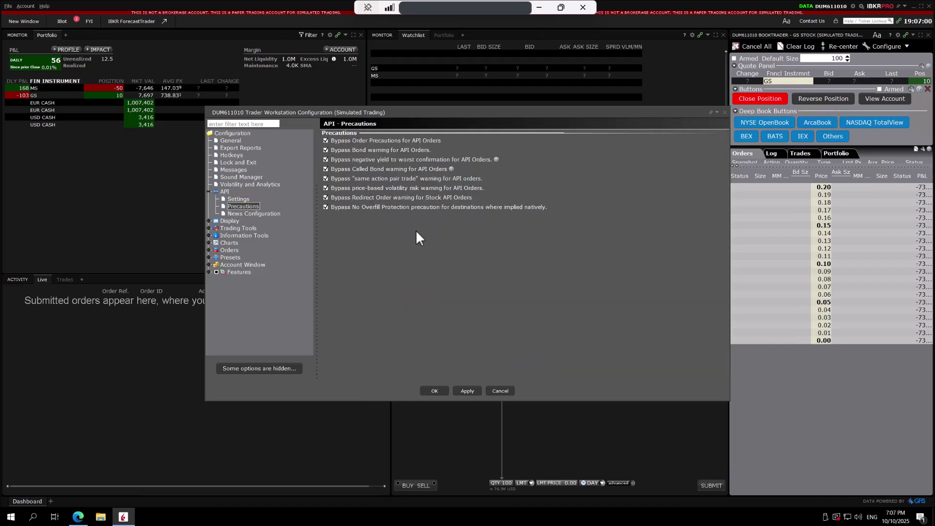
left_click(467, 391)
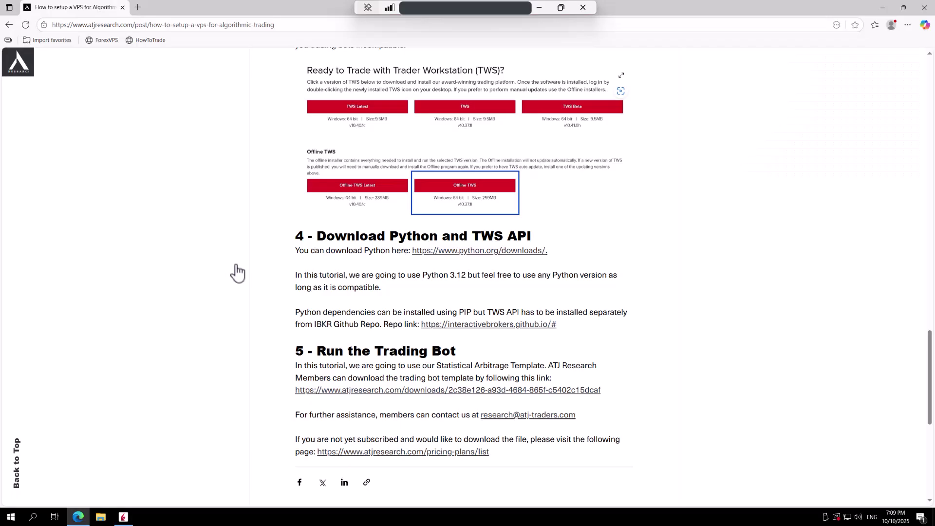
- Download the Python 3.12.10 64-bit Windows installer from python.org's Windows releases page
left_click(460, 252)
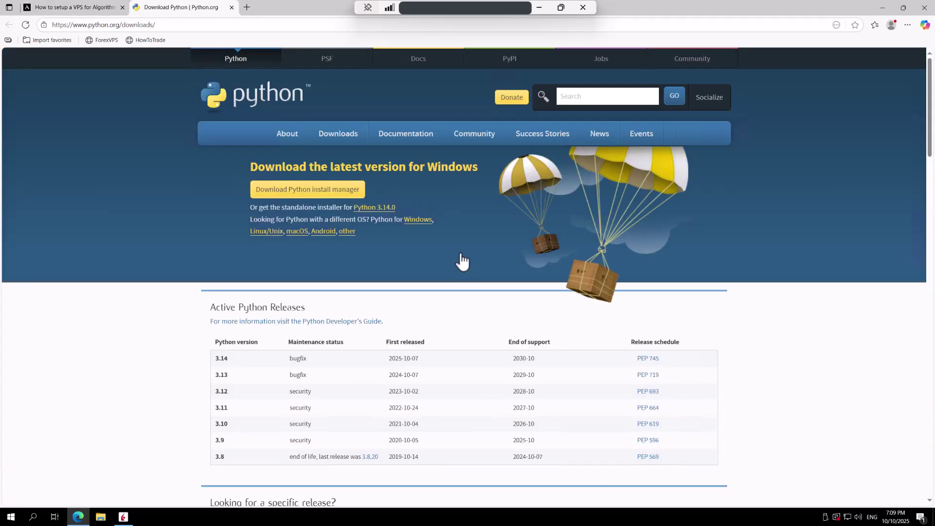
scroll(187, 324, "down", 3)
scroll(185, 319, "down", 6)
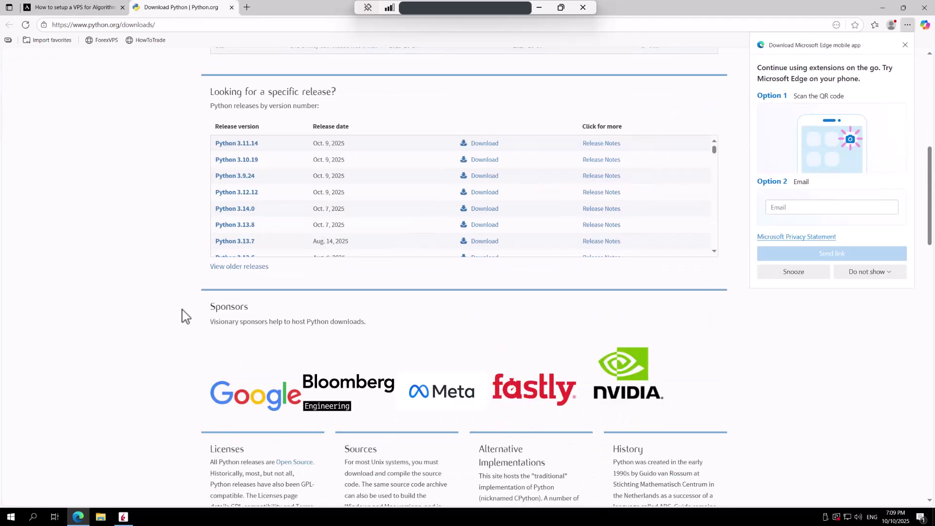
scroll(183, 314, "up", 4)
scroll(184, 313, "up", 5)
mouse_move(332, 132)
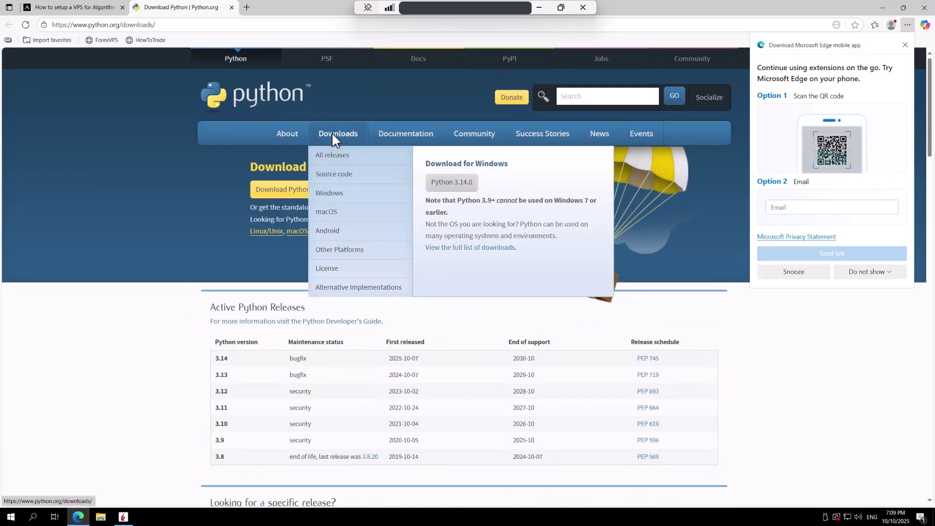
left_click(334, 199)
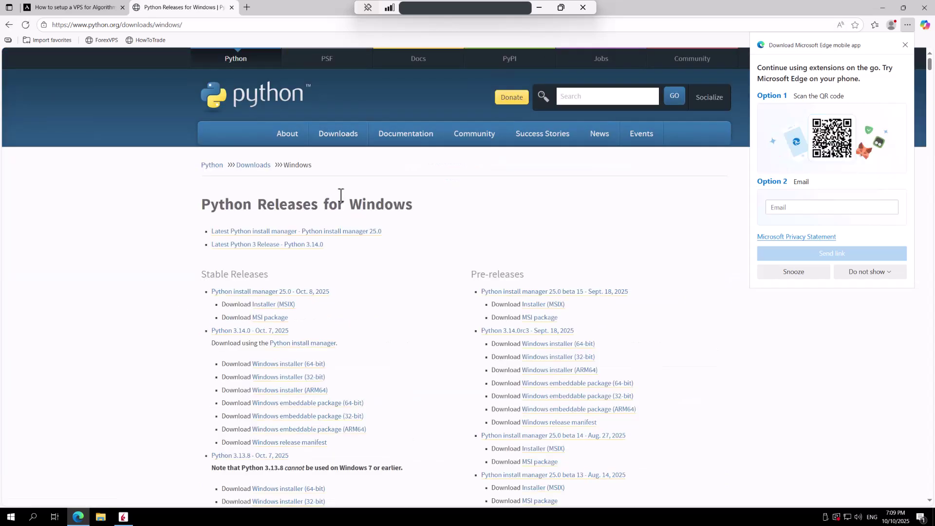
left_click(904, 45)
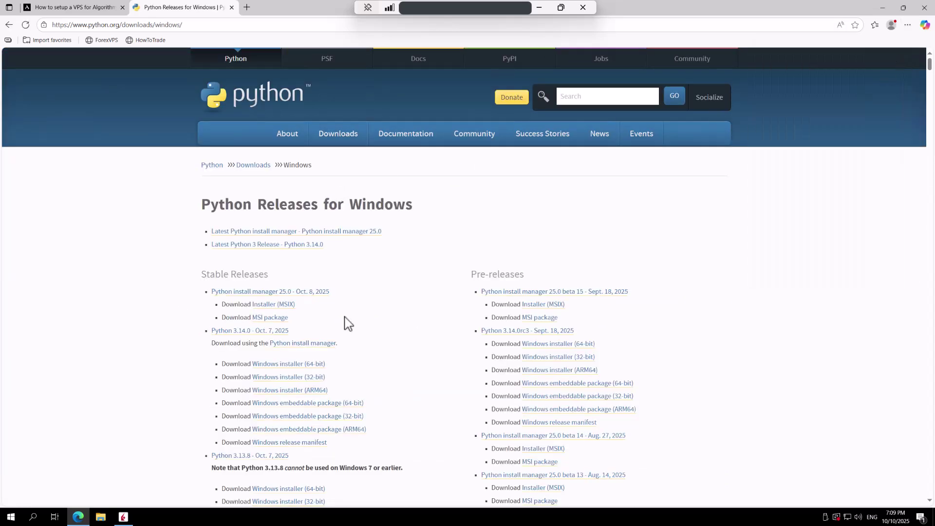
scroll(345, 321, "down", 3)
scroll(346, 322, "down", 3)
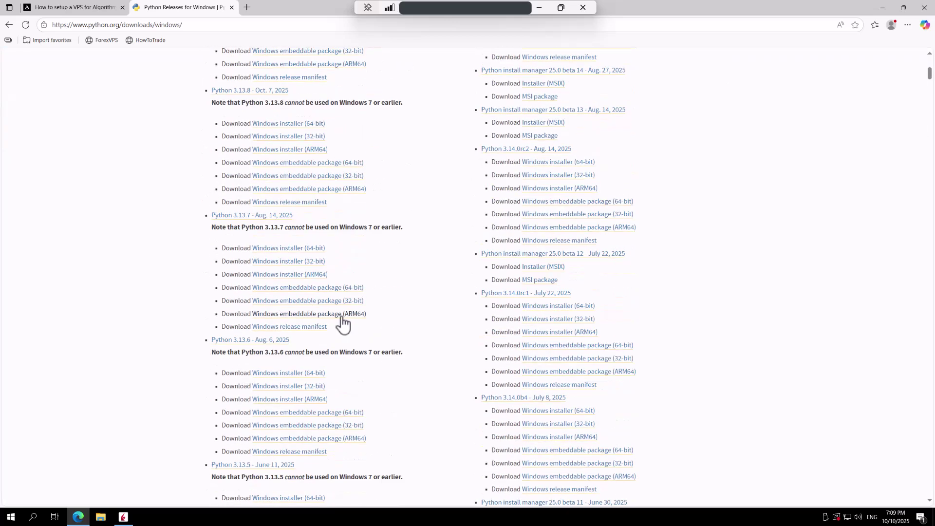
scroll(342, 323, "down", 8)
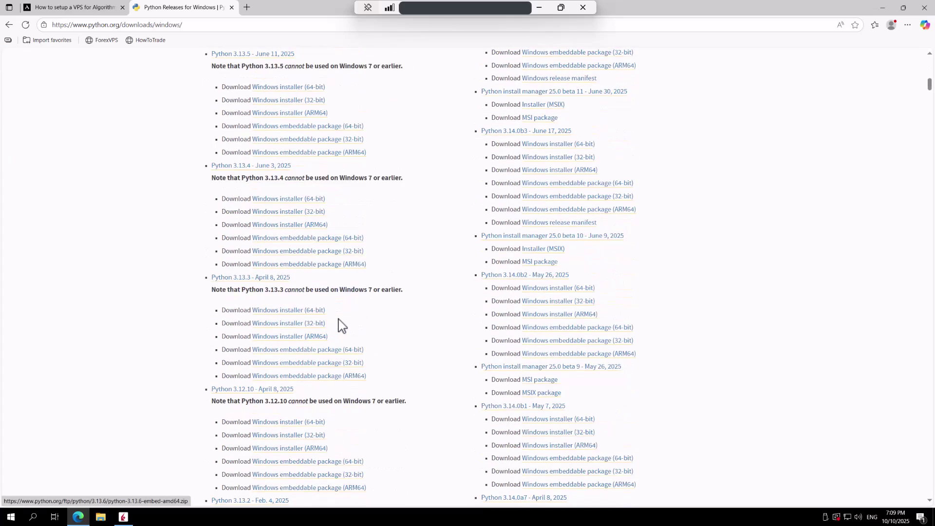
scroll(342, 324, "down", 1)
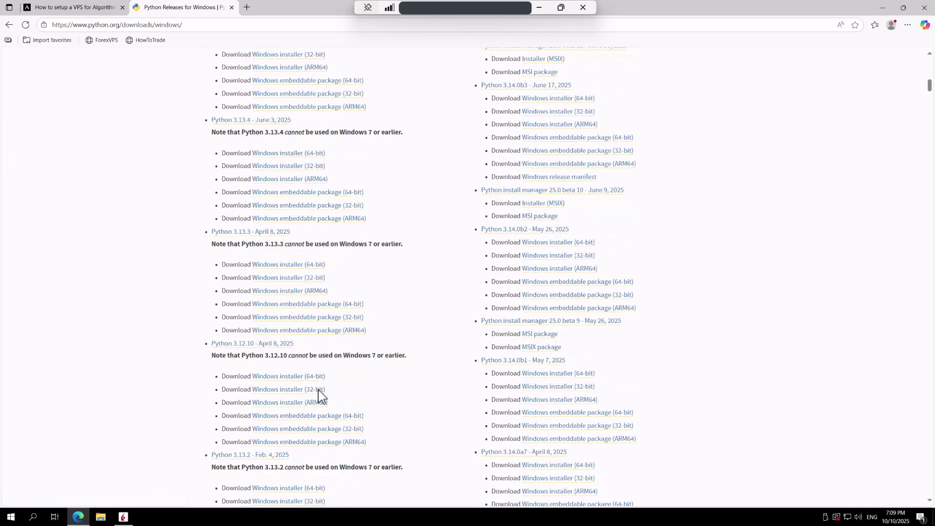
left_click(275, 378)
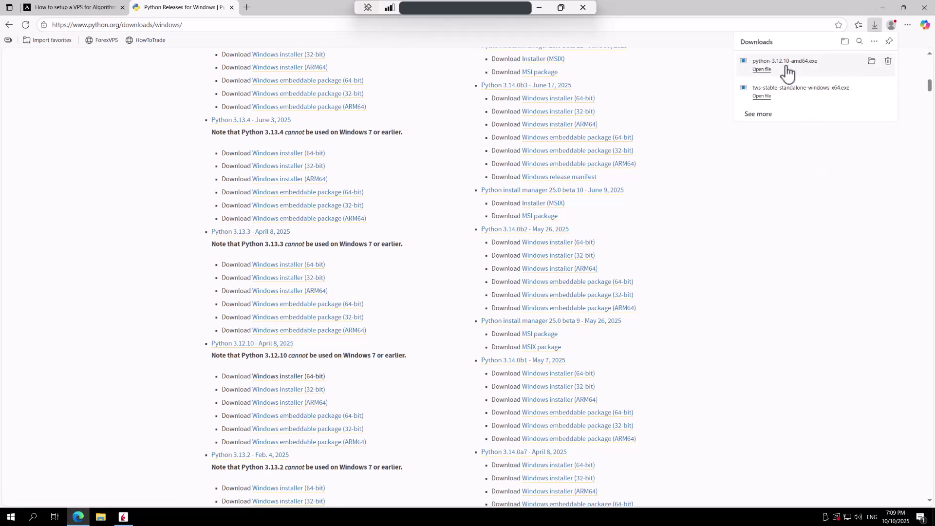
- Install Python 3.12.10 with admin privileges for py.exe and python.exe added to PATH
left_click(773, 72)
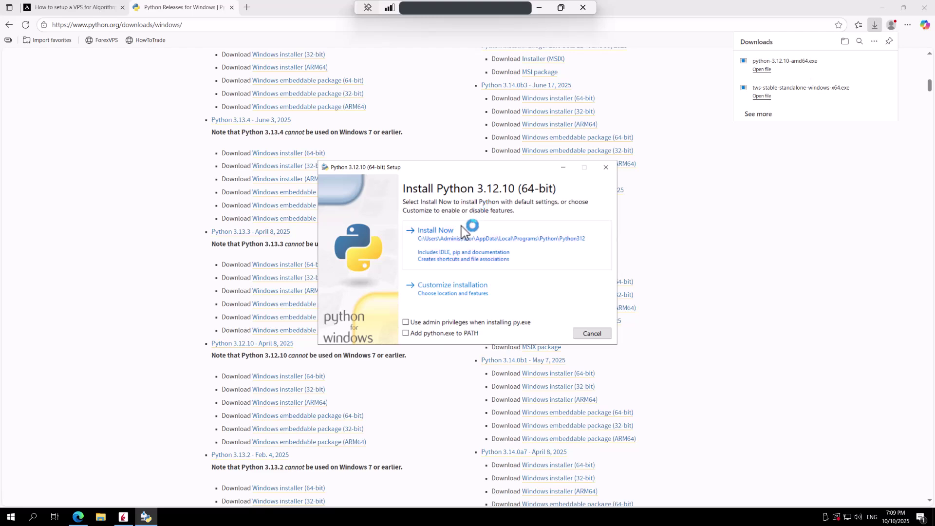
left_click(406, 324)
left_click(406, 334)
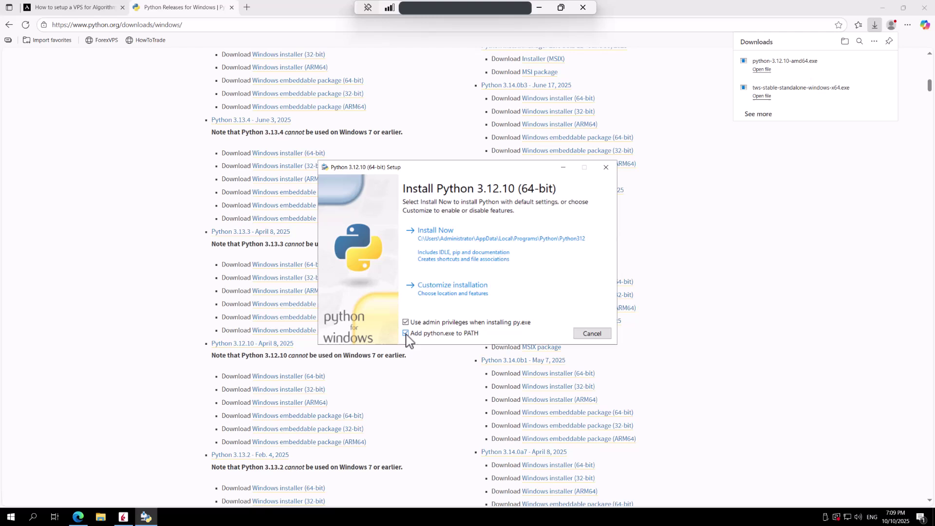
left_click(492, 247)
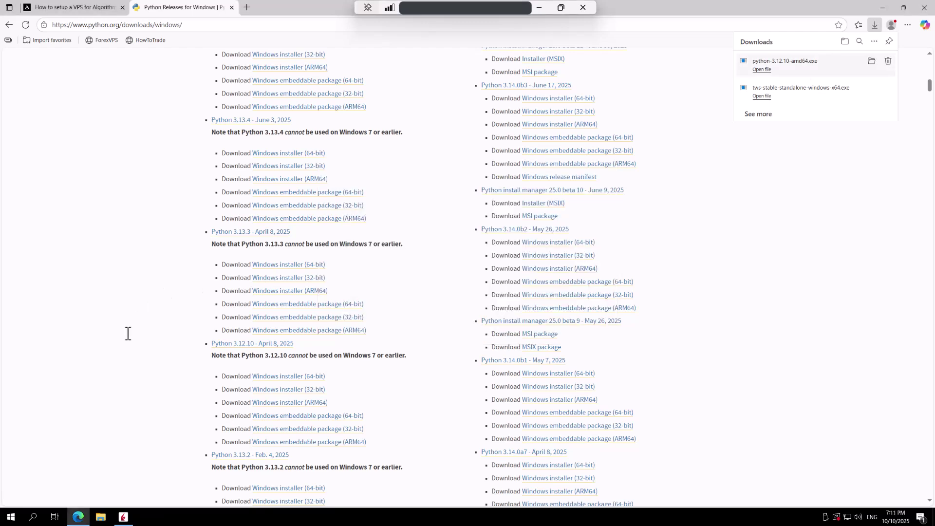
- Open Command Prompt via 'cmd' search and run python to confirm version 3.12.10 starts
left_click(33, 517)
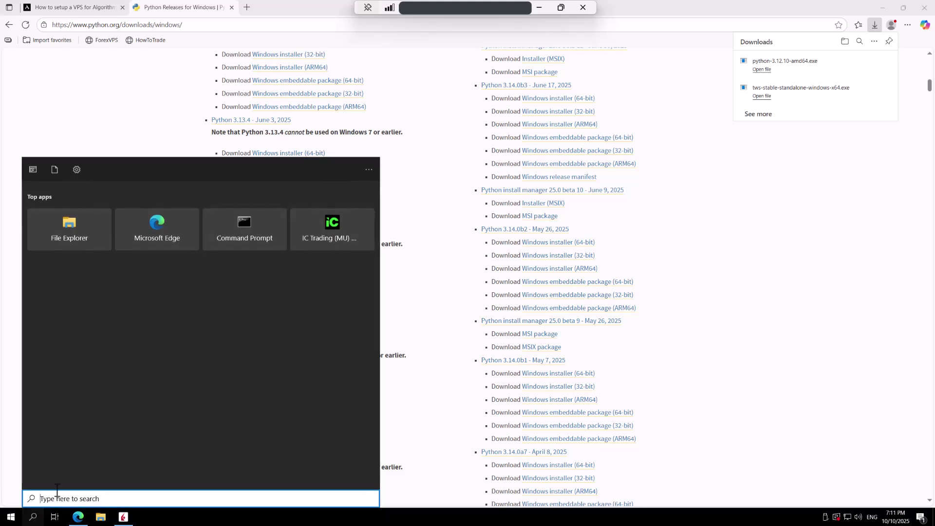
type("cmd")
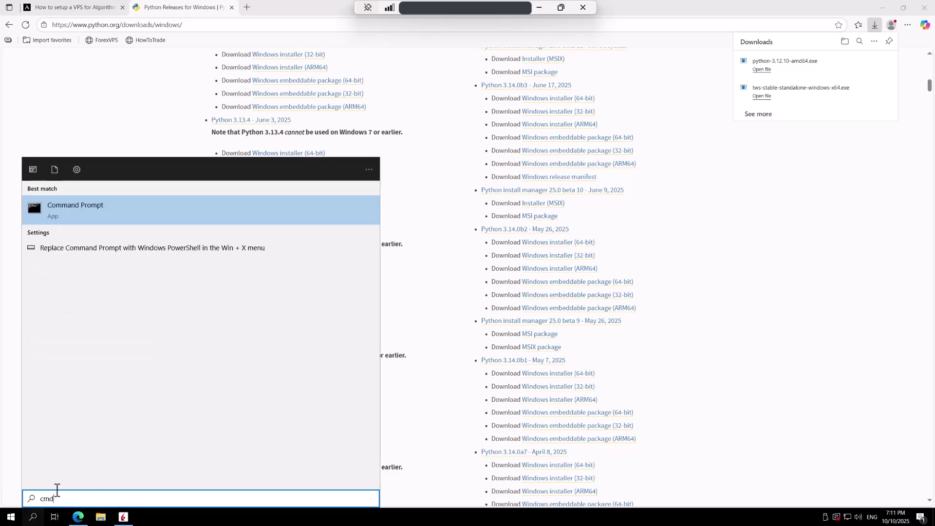
left_click(101, 219)
left_click(175, 221)
key("Escape")
type("pytho")
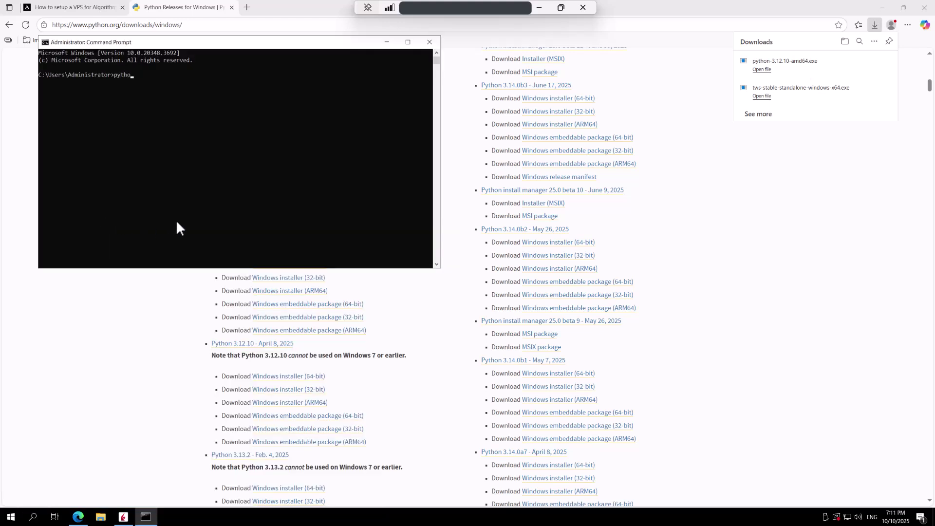
type("n")
key("Return")
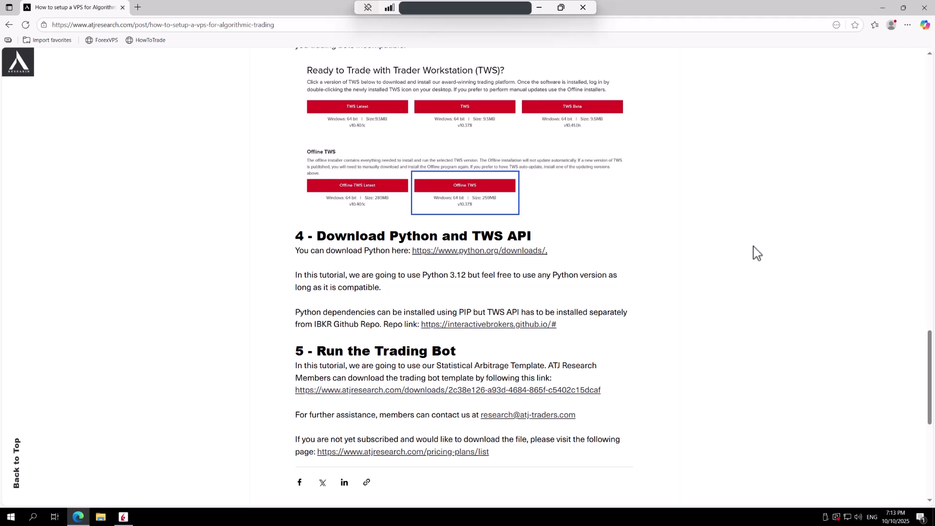
- Accept the TWS API licence, download the stable Windows installer and launch its setup
left_click(531, 325)
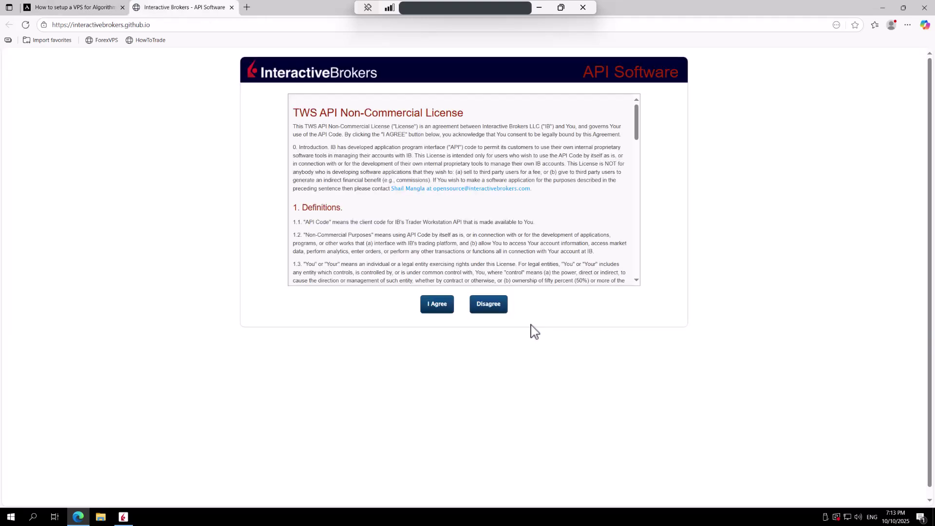
left_click(439, 310)
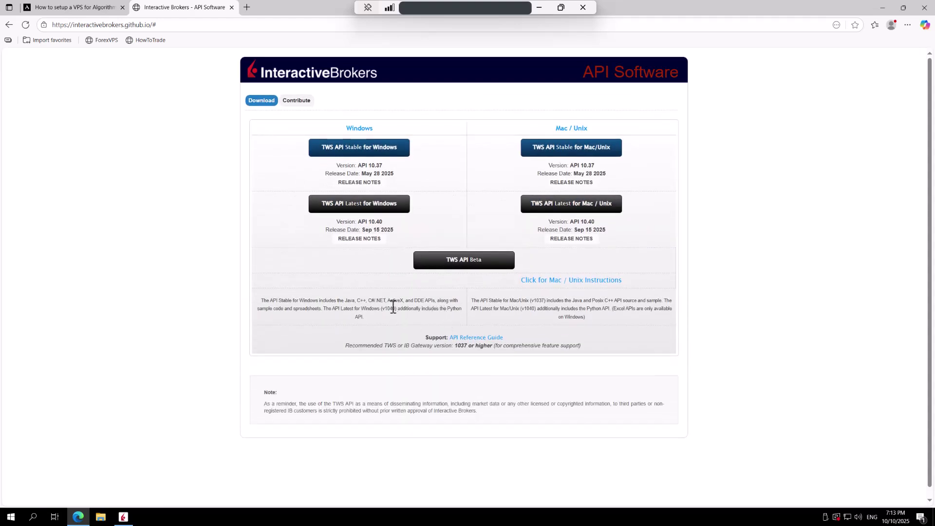
left_click(357, 148)
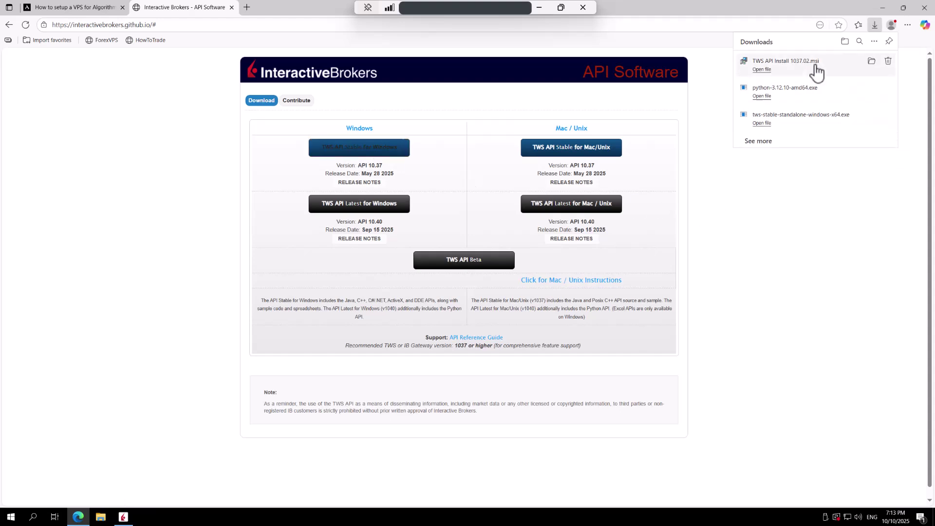
left_click(816, 72)
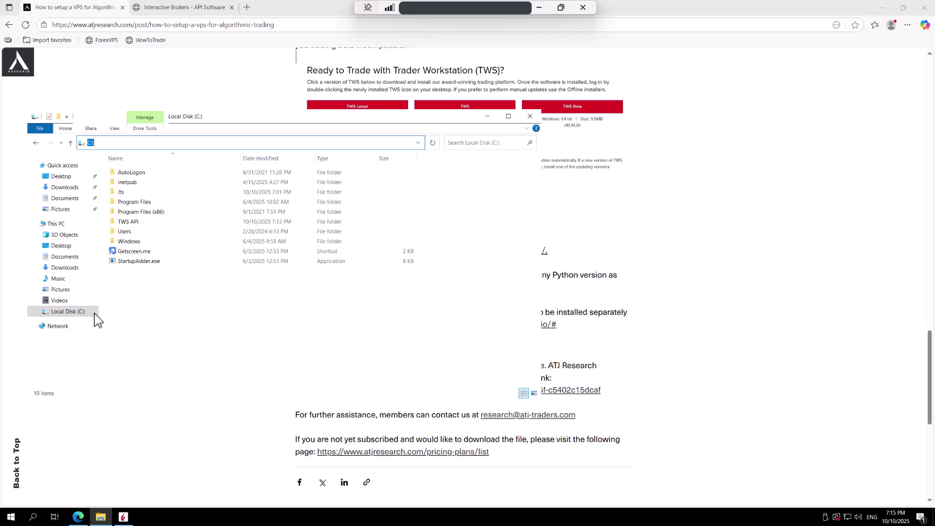
- Browse to C:\TWS API\source\pythonclient and copy its full path from the address bar
double_click(131, 222)
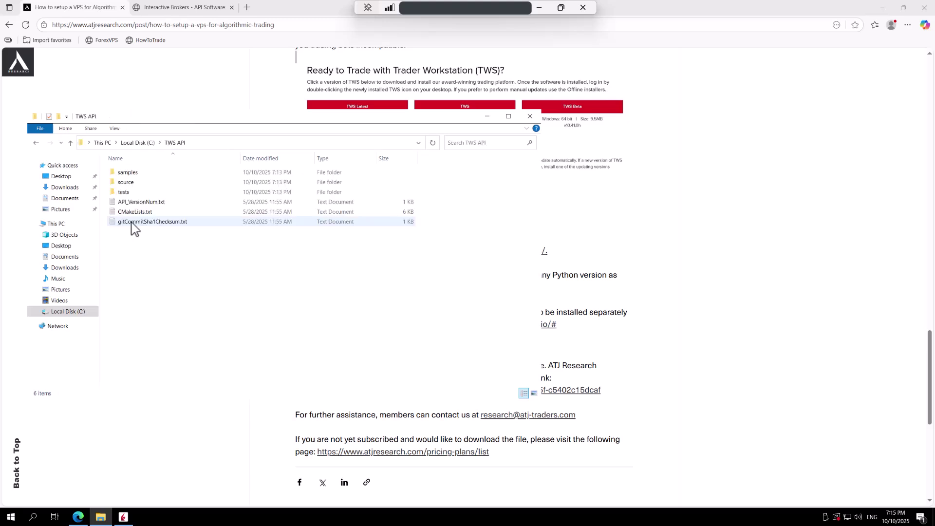
double_click(128, 184)
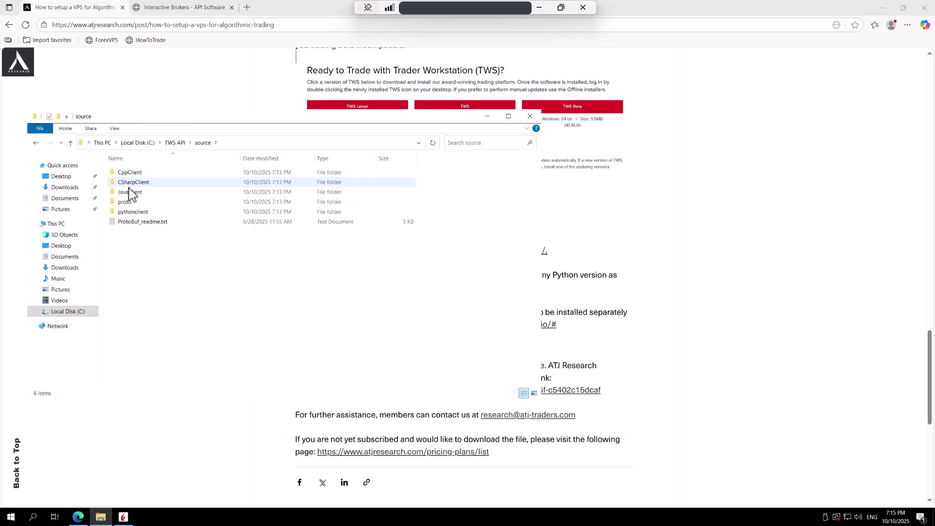
double_click(127, 212)
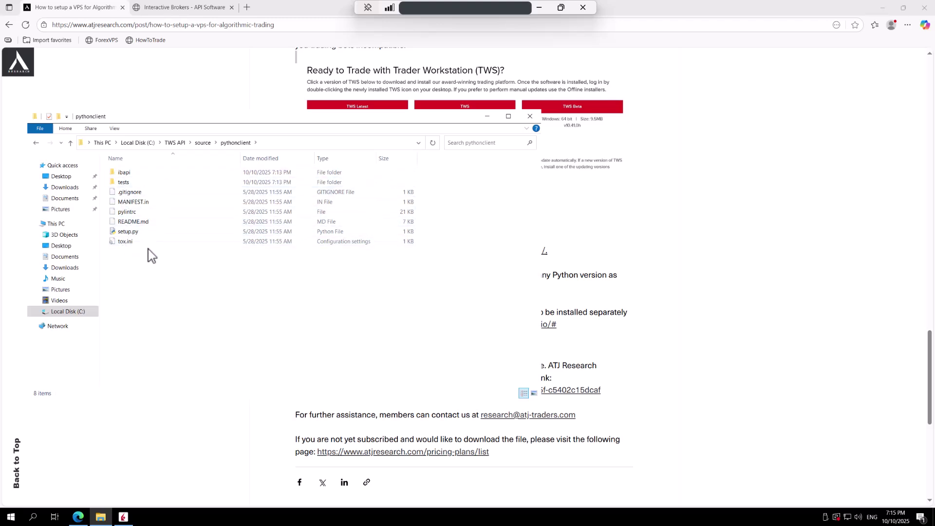
left_click(307, 146)
key("ctrl+c")
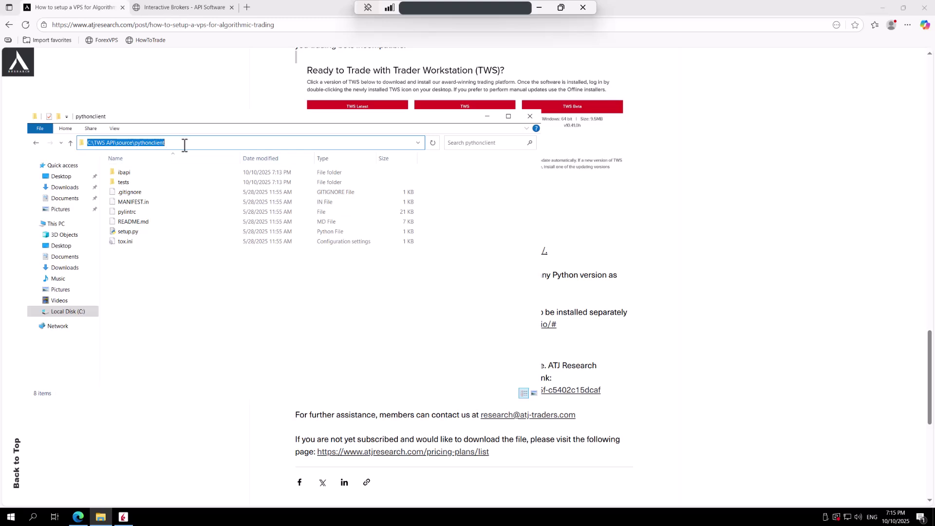
- In a new Command Prompt, cd into the pasted pythonclient path and list it with dir
left_click(35, 518)
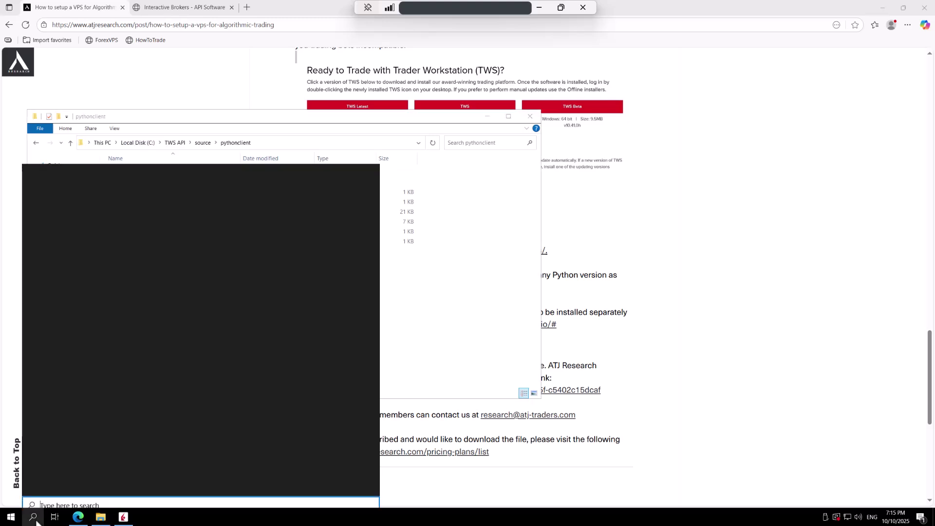
left_click(238, 229)
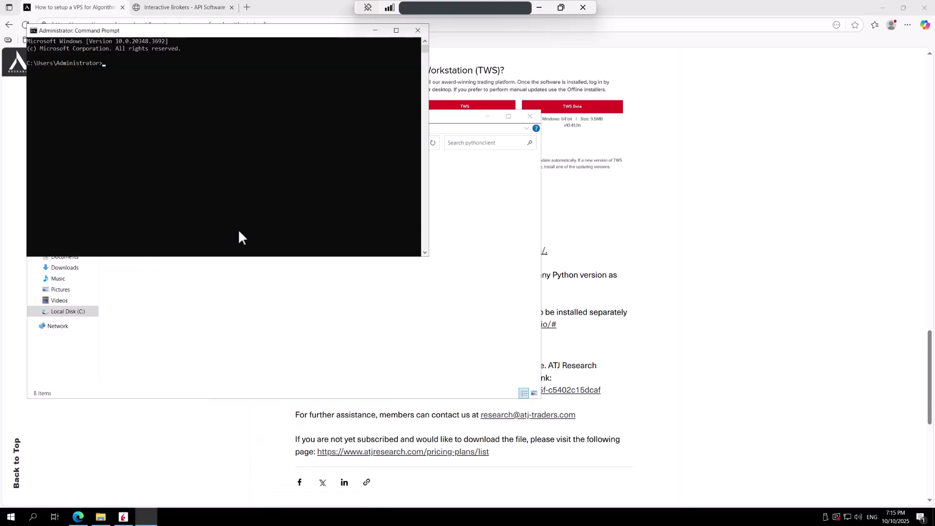
left_click_drag(238, 33, 527, 157)
left_click(467, 216)
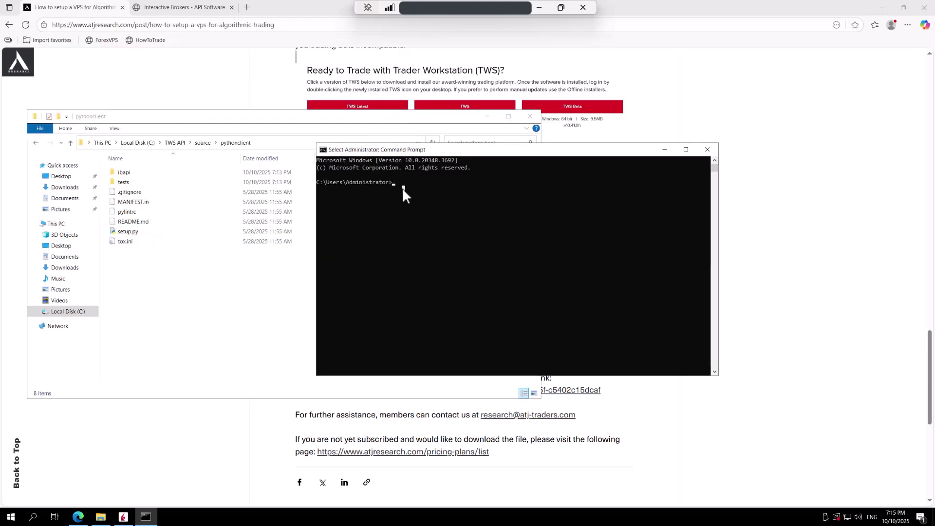
type("c")
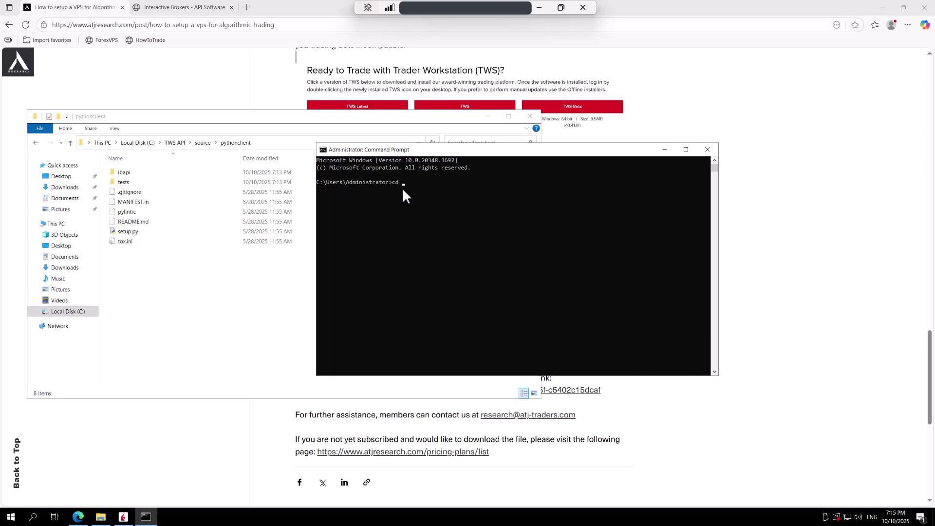
type("d")
key("ctrl+v")
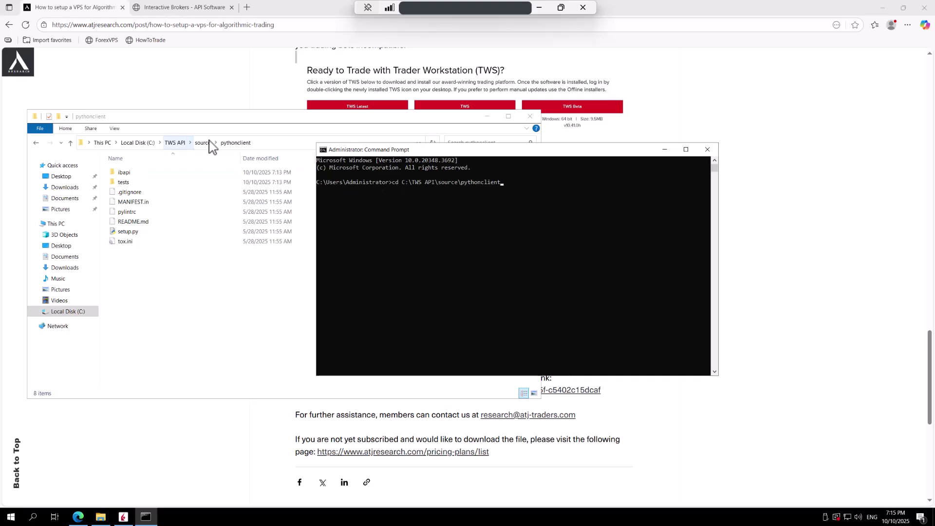
key("Return")
type("dir")
key("Return")
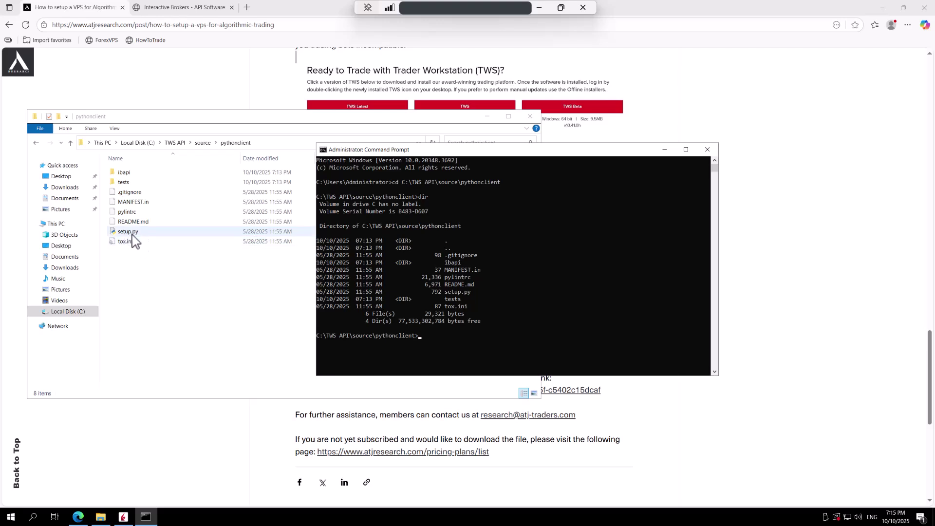
- Run python setup.py install to add ibapi 10.37.2 and protobuf 5.29.3
left_click(443, 343)
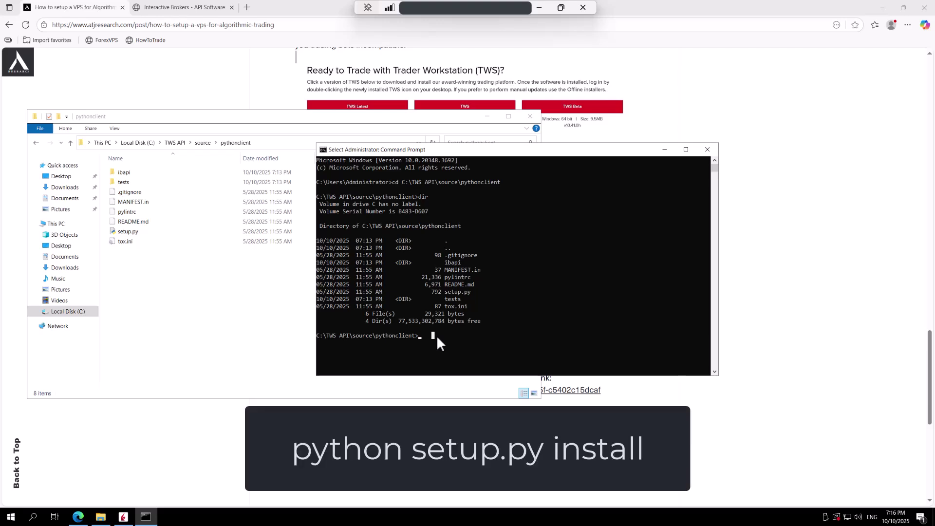
type("pytho")
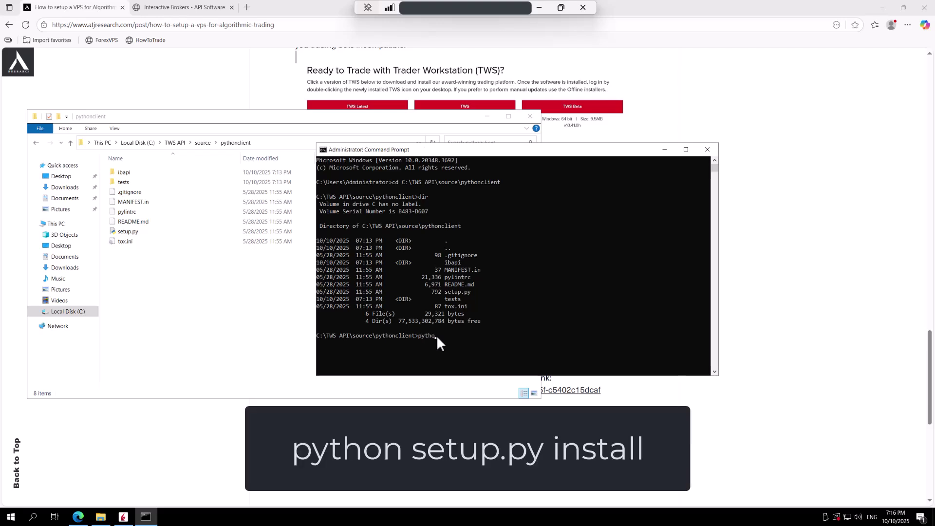
type("n setup.py install")
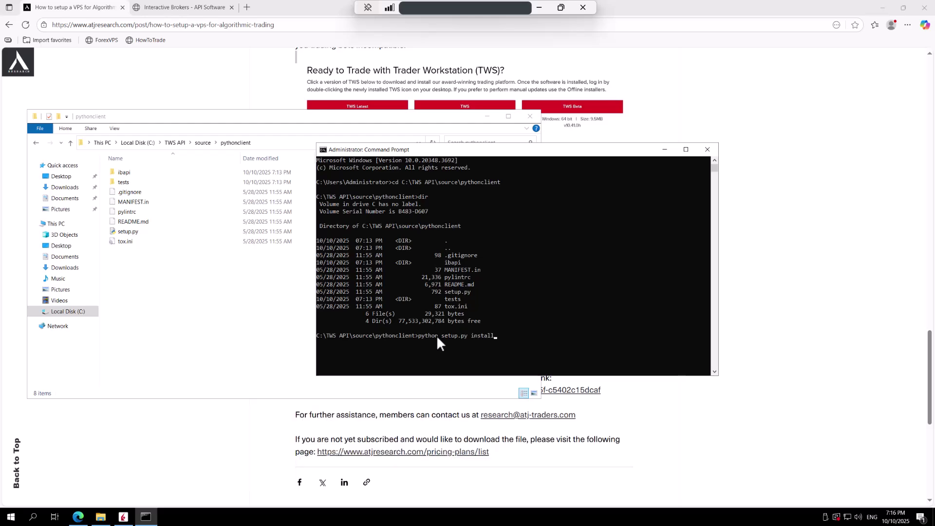
key("Return")
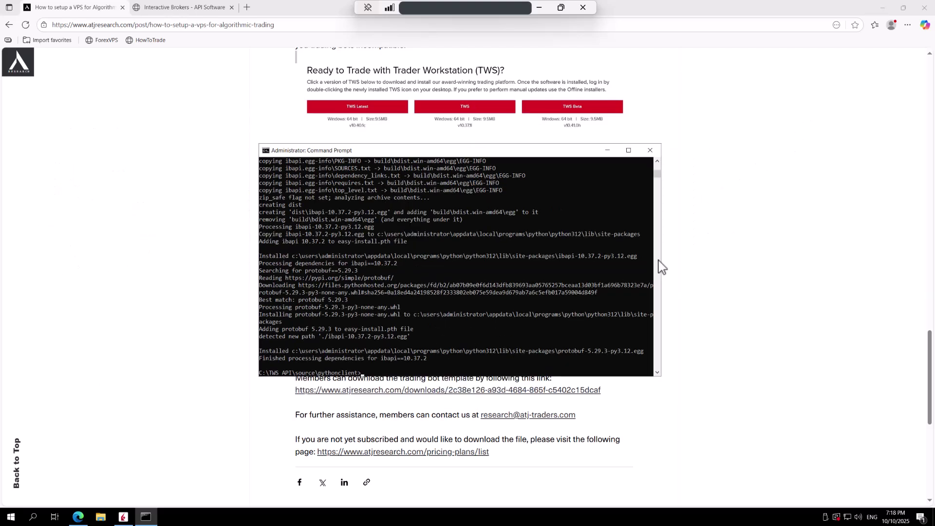
- Start the Python 3.12.10 interpreter and run import ibapi to check it loads without errors
left_click(489, 357)
key("Escape")
type("python")
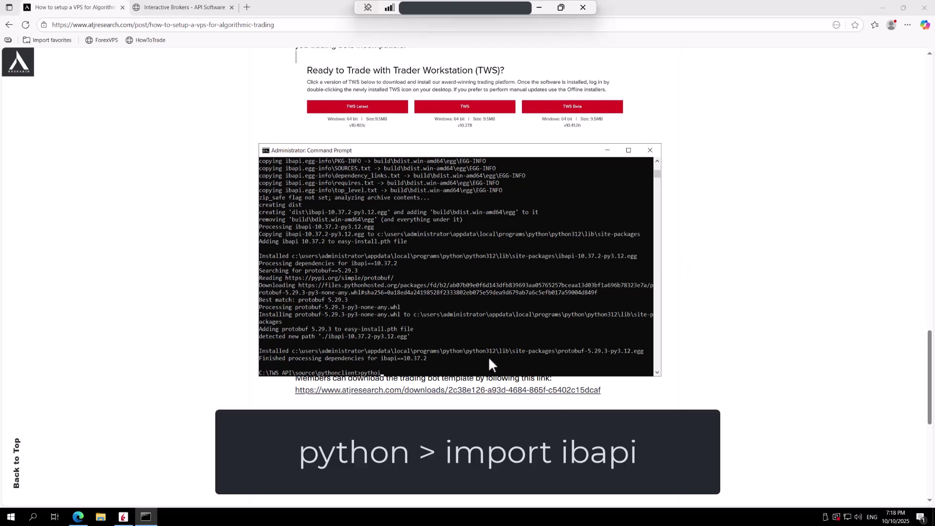
key("Return")
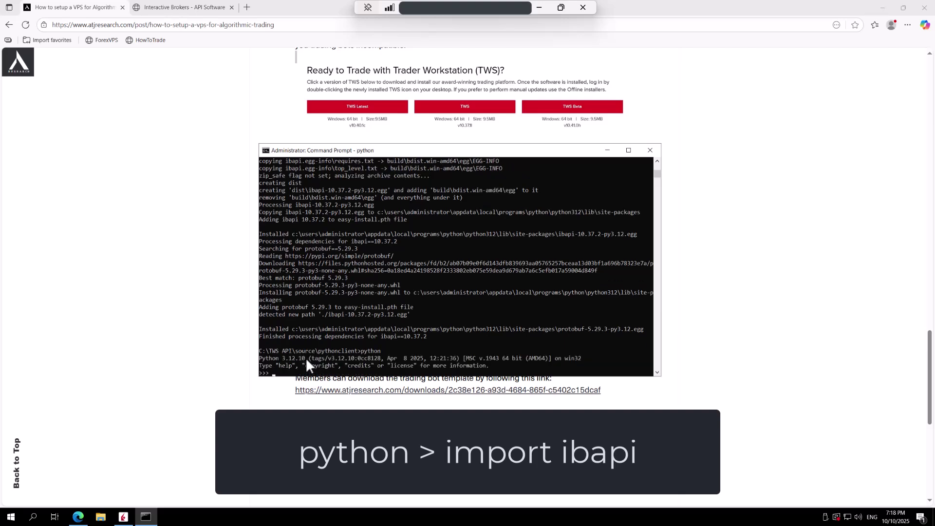
type("import ibapi")
key("Return")
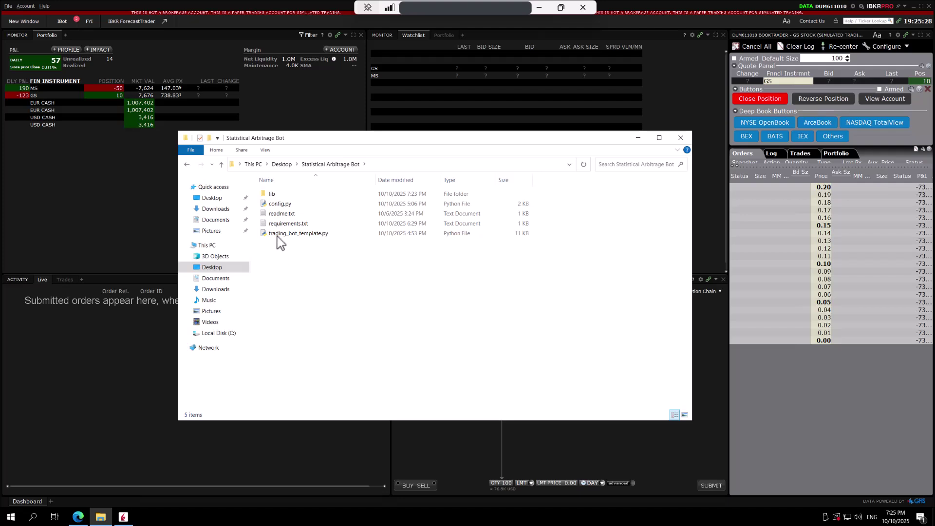
- Open the bot's config.py in IDLE, then close its editor window
left_click(276, 206)
right_click(276, 205)
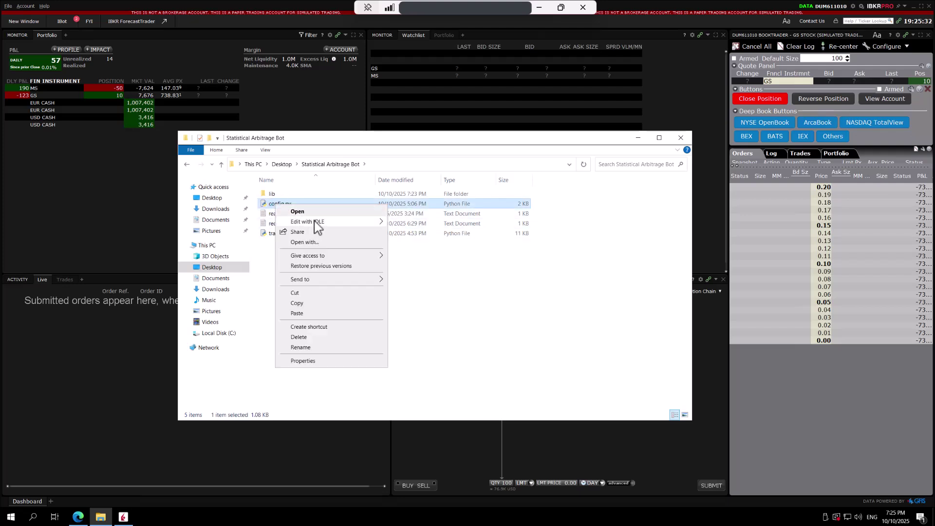
mouse_move(317, 223)
left_click(433, 234)
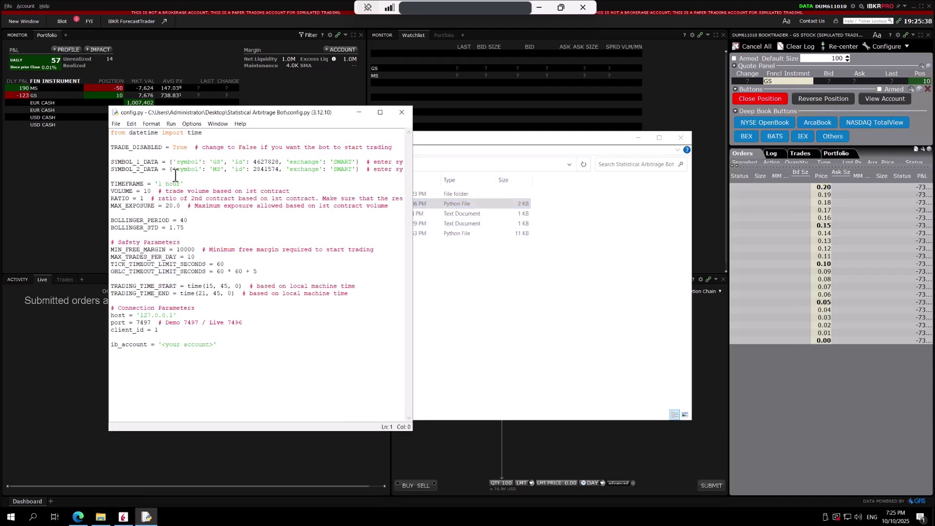
left_click(401, 112)
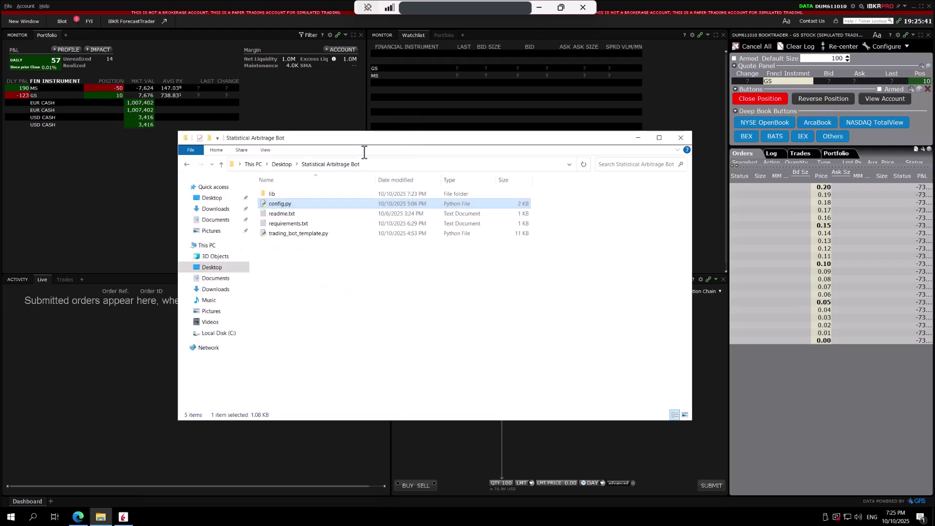
- Open lib\tws_client\__init__.py with Edit with IDLE and scroll through its TradeApp code
double_click(271, 194)
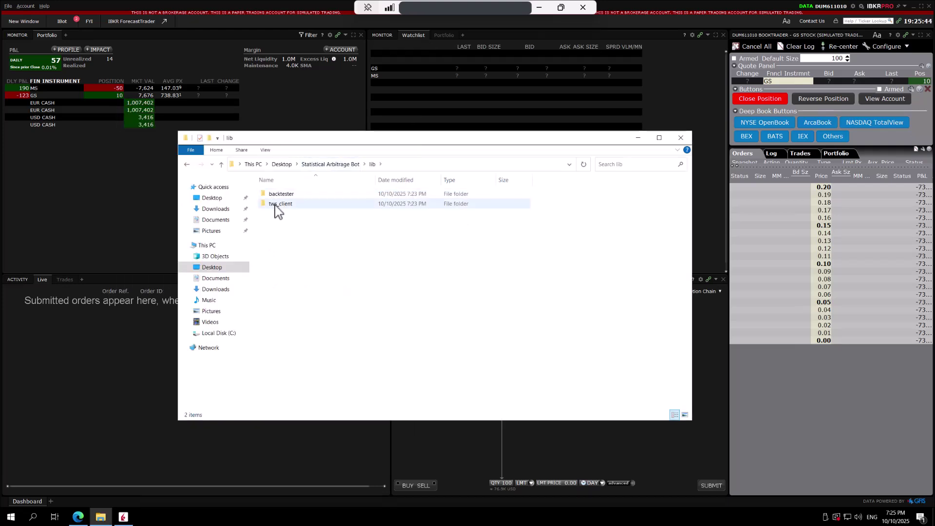
double_click(281, 204)
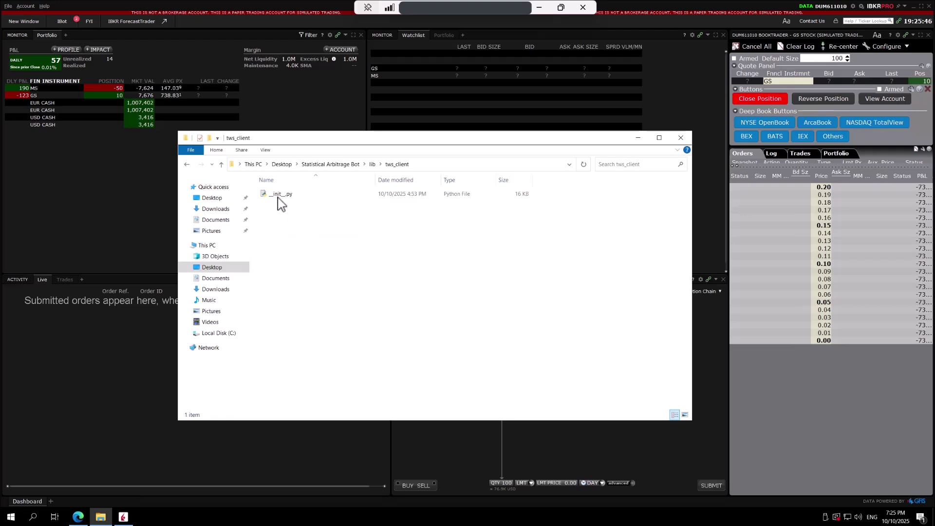
left_click(278, 194)
right_click(279, 194)
mouse_move(313, 211)
left_click(407, 213)
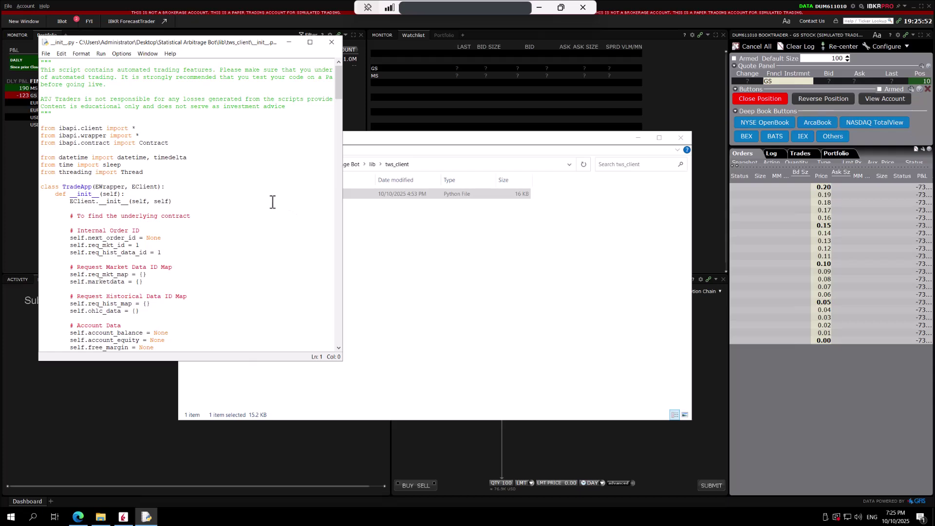
scroll(273, 201, "down", 10)
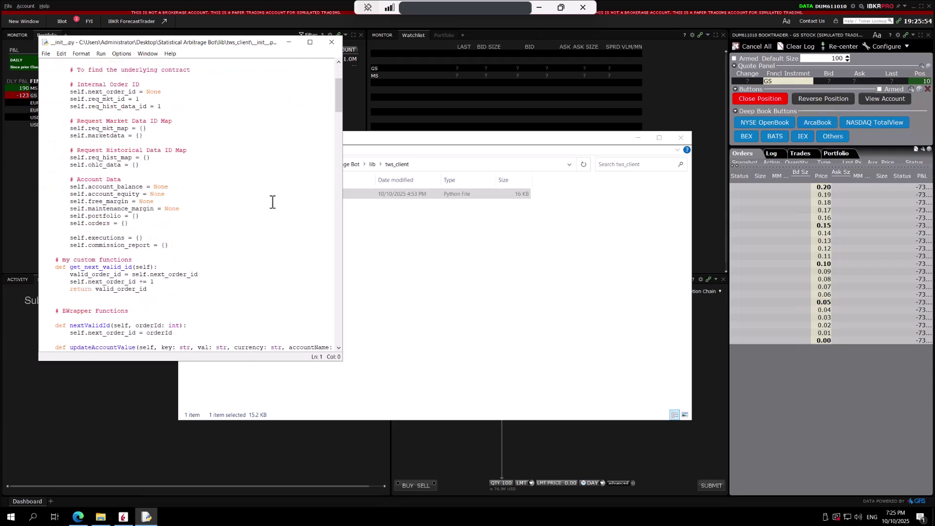
scroll(273, 202, "down", 10)
scroll(273, 201, "down", 10)
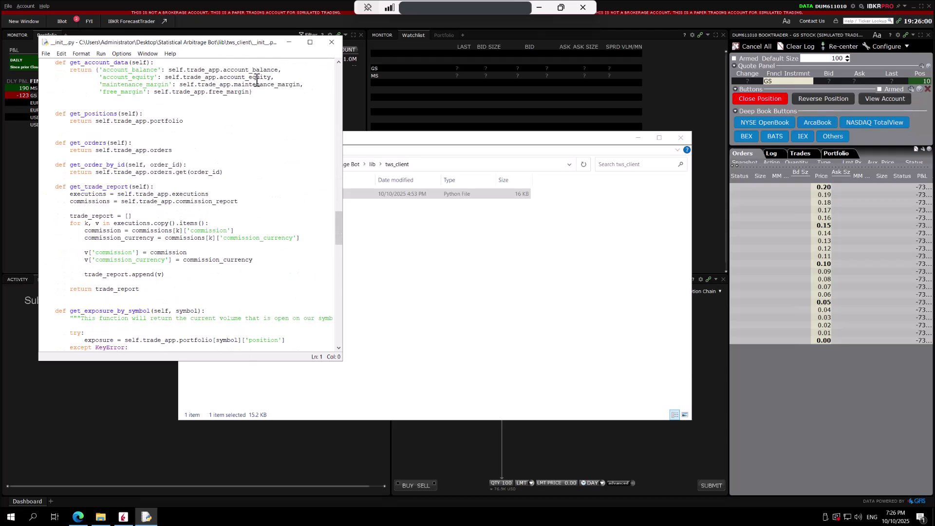
- Close the __init__.py editor and open trading_bot_template.py with Edit with IDLE
left_click(332, 41)
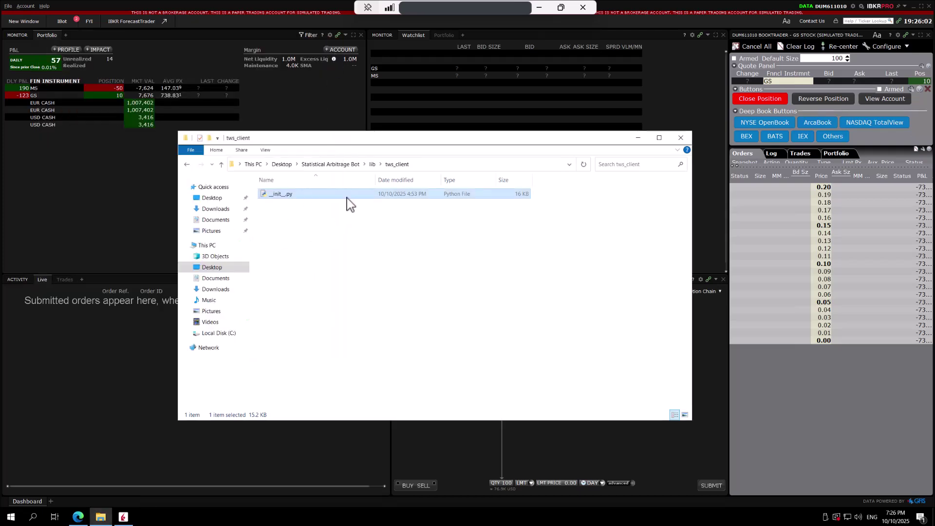
left_click(337, 166)
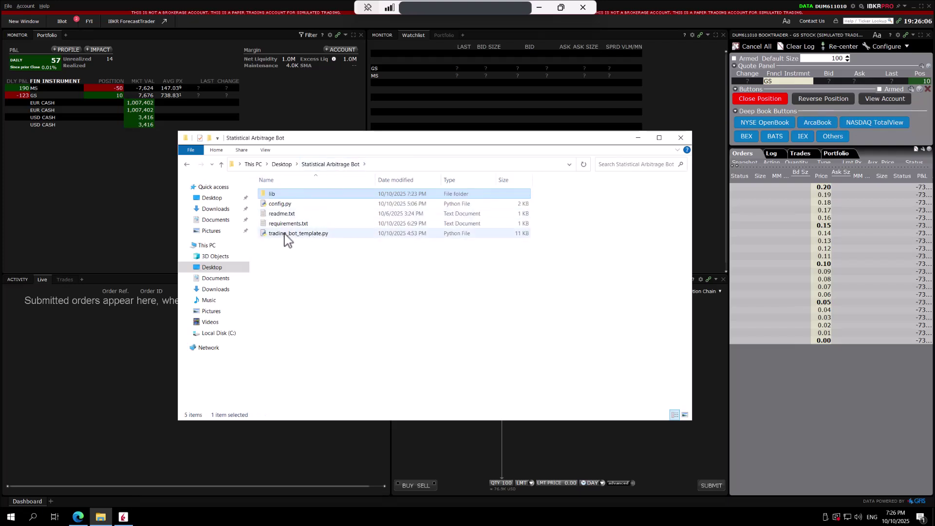
left_click(285, 234)
right_click(284, 235)
mouse_move(329, 250)
left_click(413, 253)
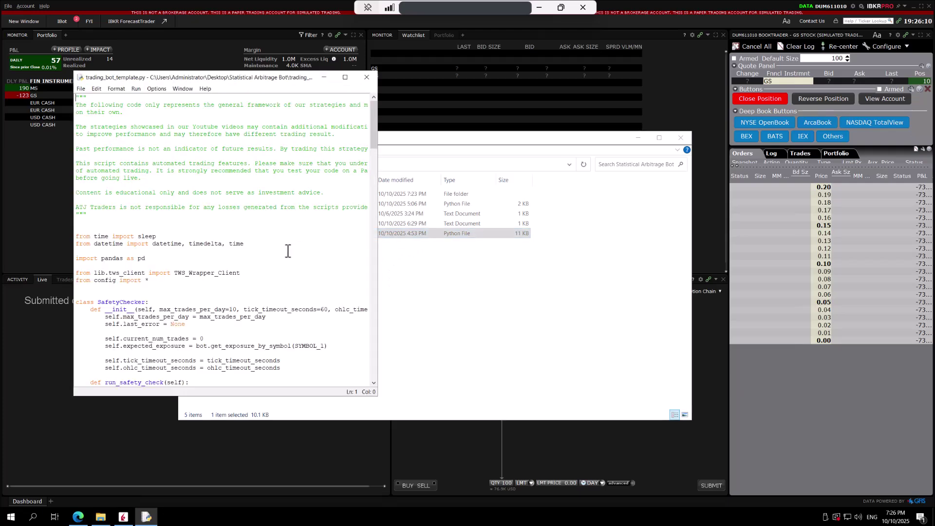
- Scroll through trading_bot_template.py's code, then close its editor window
scroll(287, 250, "down", 6)
scroll(267, 238, "up", 2)
scroll(152, 209, "down", 5)
scroll(152, 209, "down", 3)
scroll(153, 211, "down", 12)
scroll(153, 215, "down", 9)
scroll(153, 237, "down", 1)
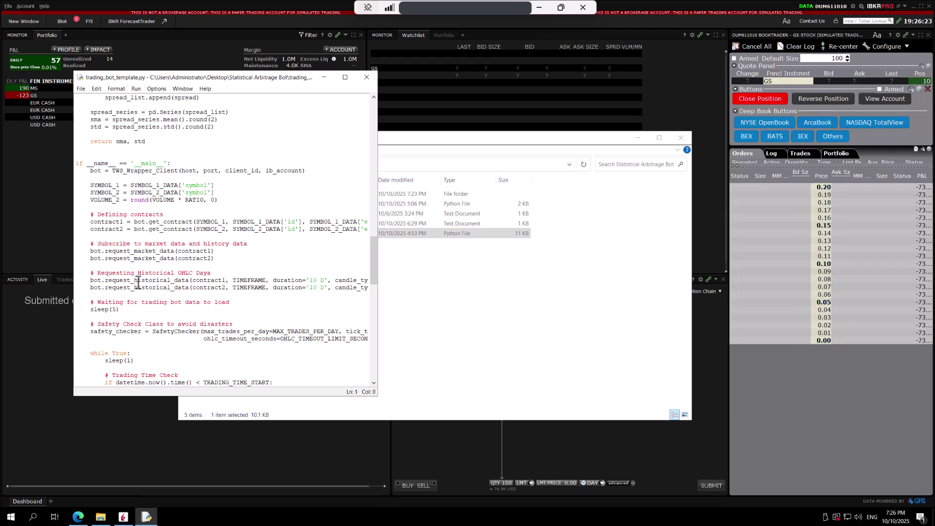
scroll(147, 227, "down", 4)
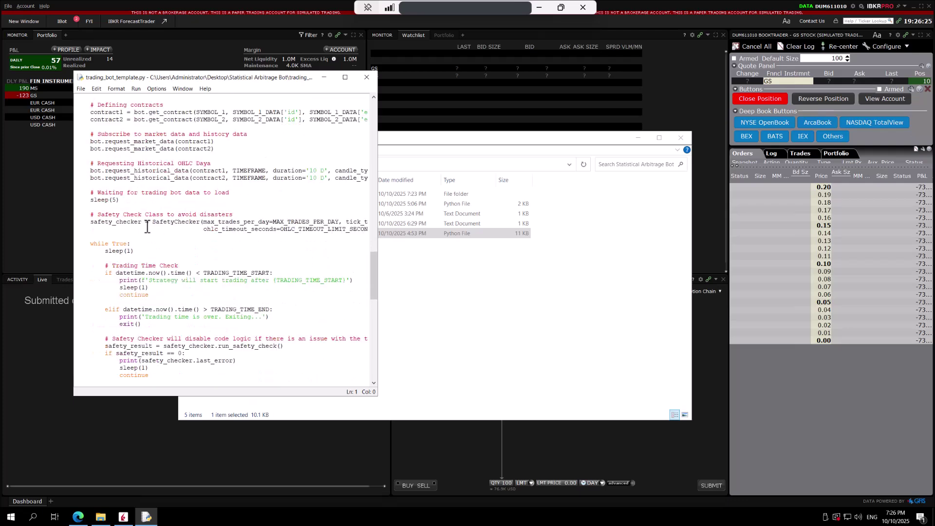
scroll(147, 227, "down", 12)
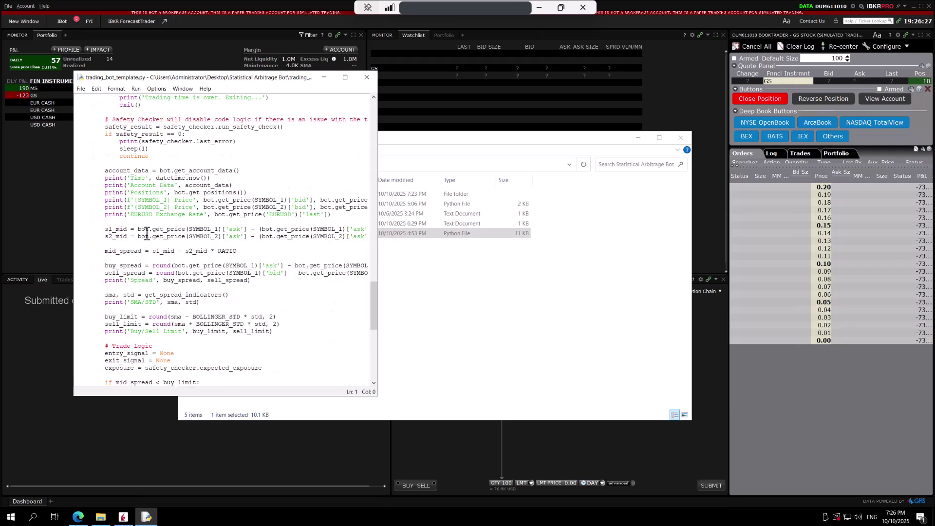
key("alt+F4")
left_click(336, 319)
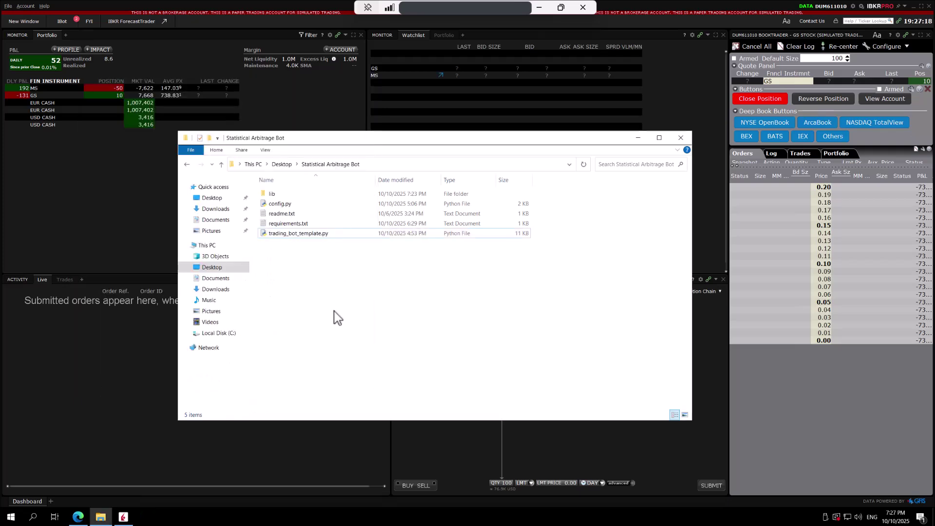
- Open requirements.txt as text and check the pandas==2.2.3 version pin
right_click(292, 225)
left_click(315, 250)
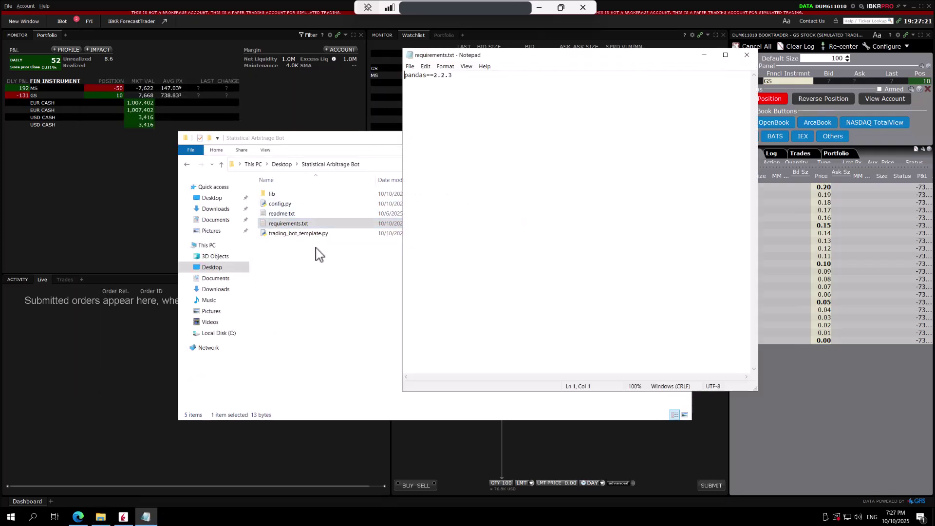
left_click_drag(453, 76, 412, 77)
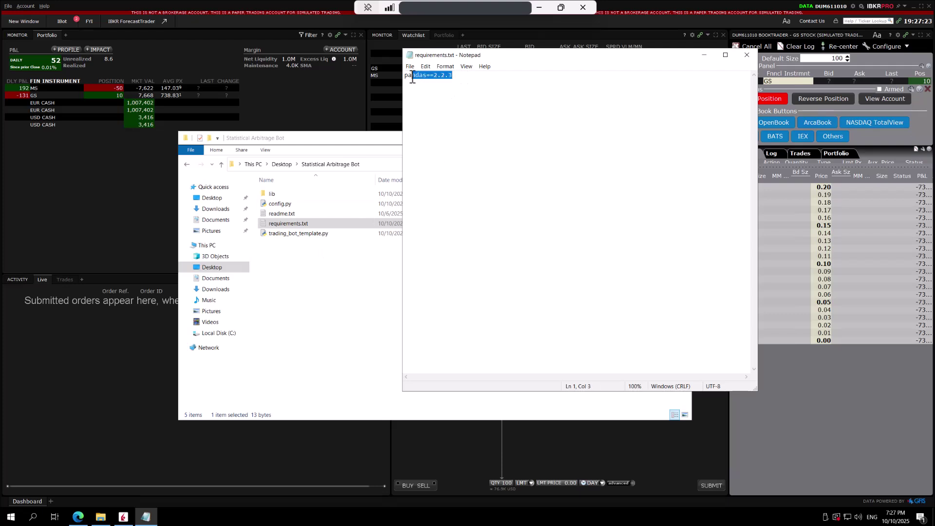
left_click(432, 91)
- Launch Command Prompt and cd into the copied Statistical Arbitrage Bot folder path
left_click(33, 518)
type("cmd")
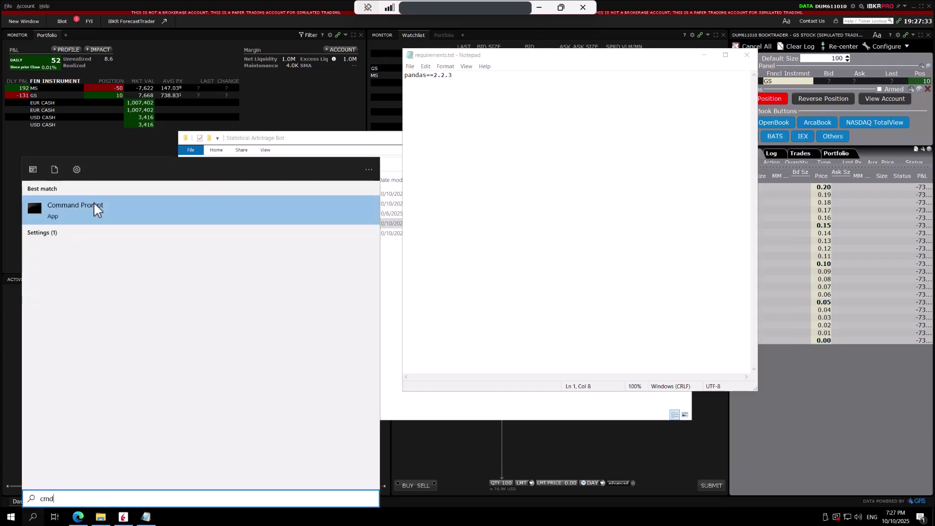
left_click(94, 206)
left_click(347, 376)
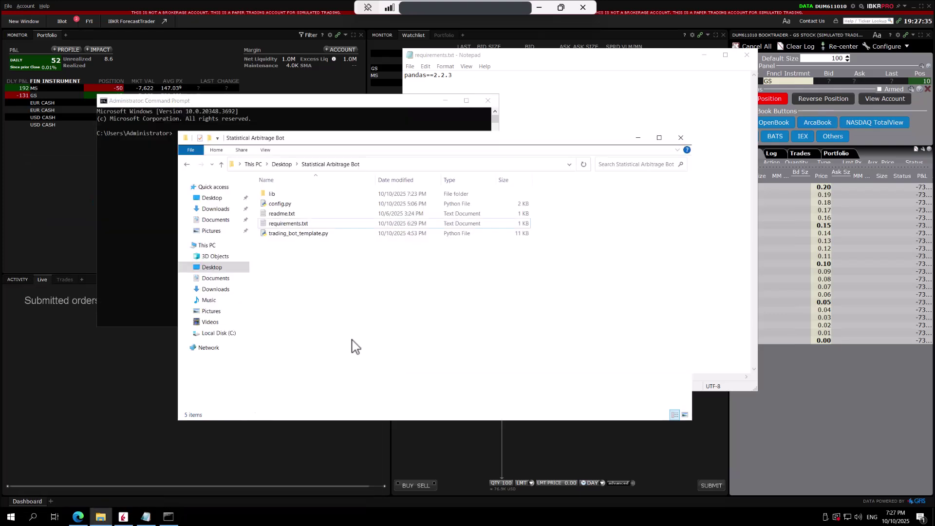
left_click(379, 164)
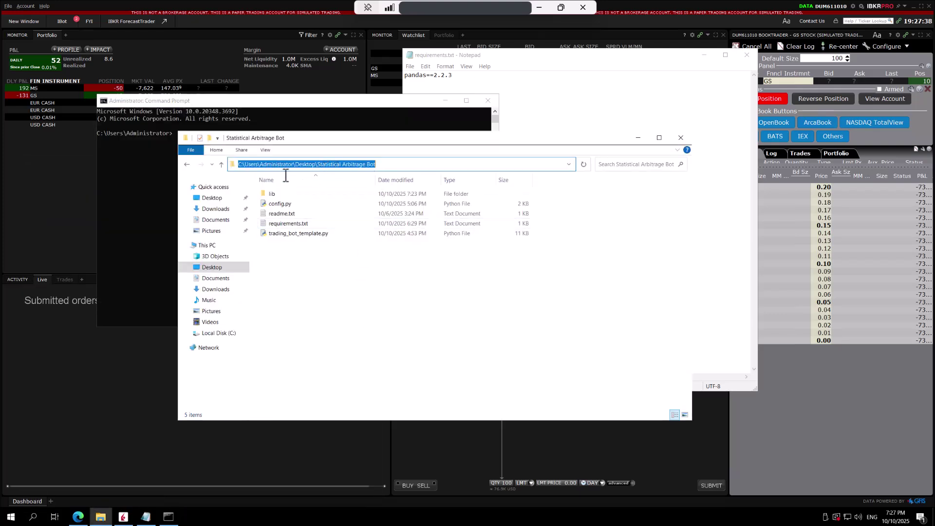
left_click(147, 190)
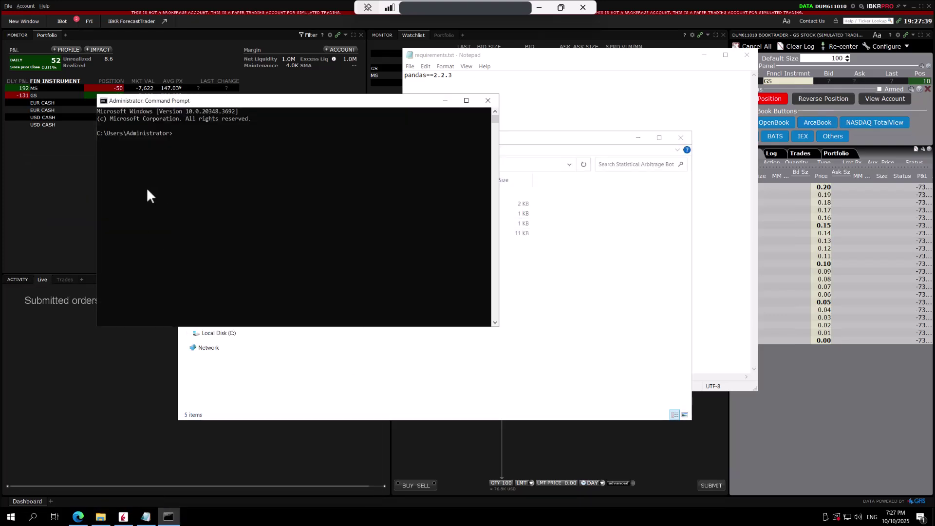
type("cd")
type("C:\\Users\\Administrator\\Desktop\\Statistical Arbitrage Bot")
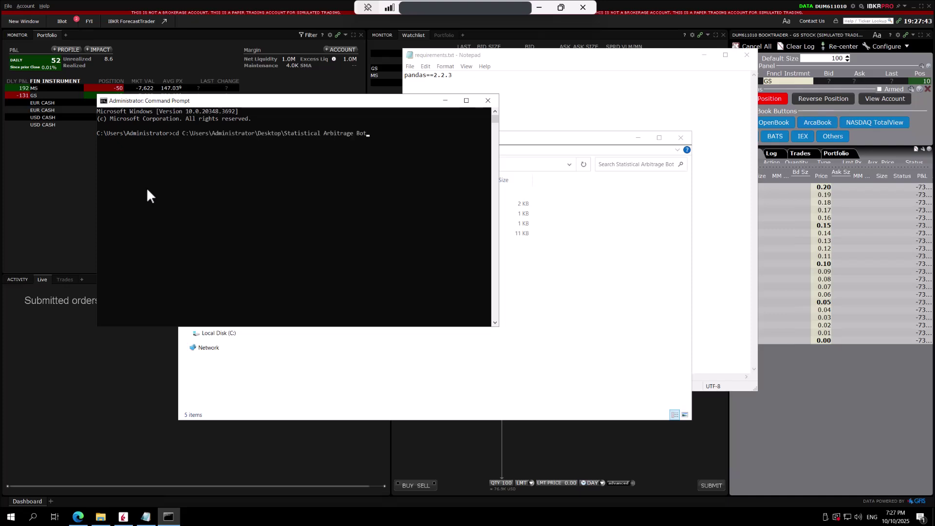
key("Return")
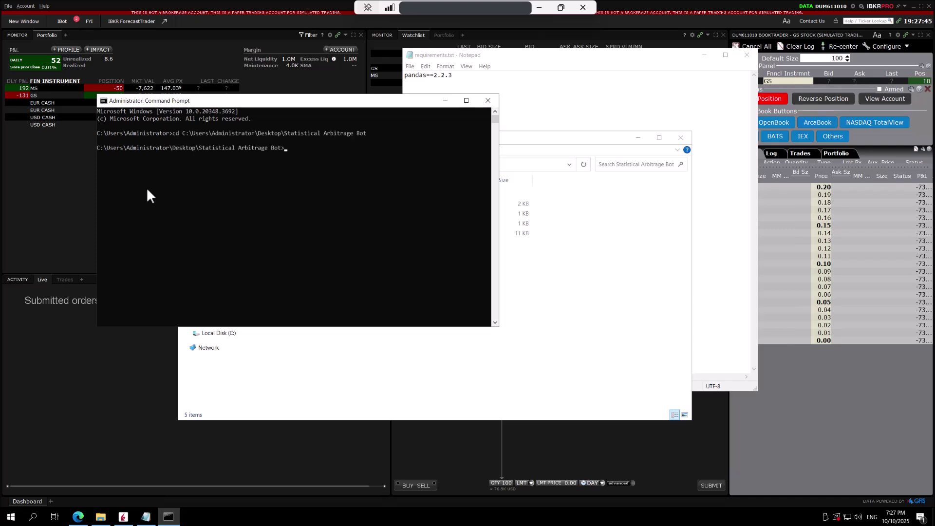
- List the folder's files with dir, then run pip install -r requirements.txt
type("dir")
key("Return")
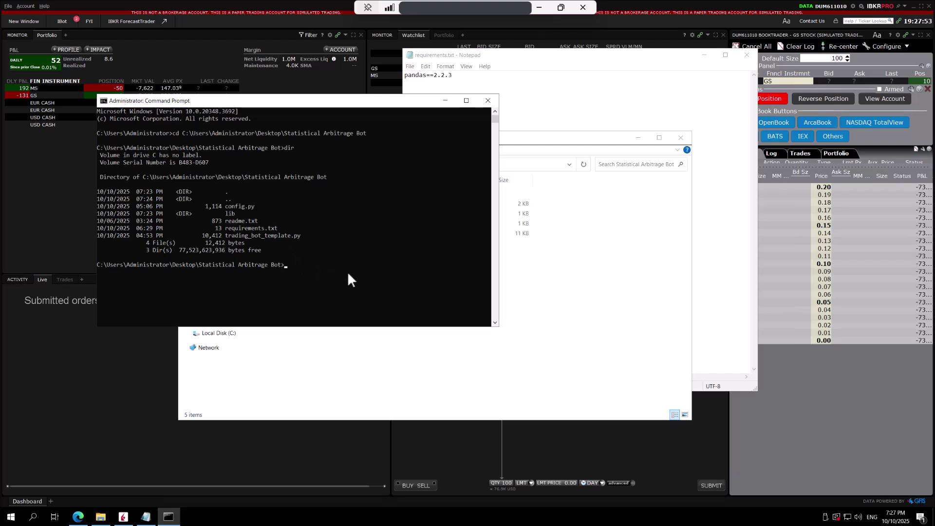
type("pip in")
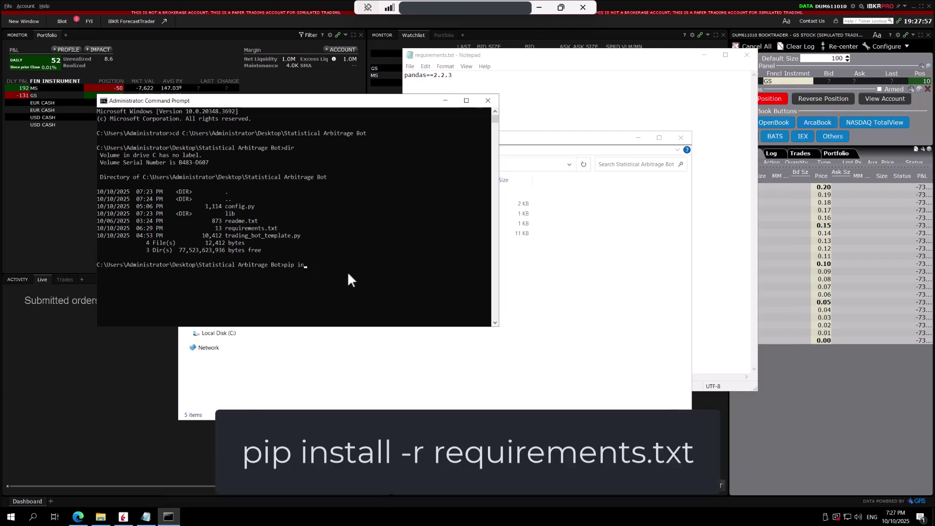
type("stall -r requirements.txt")
key("Return")
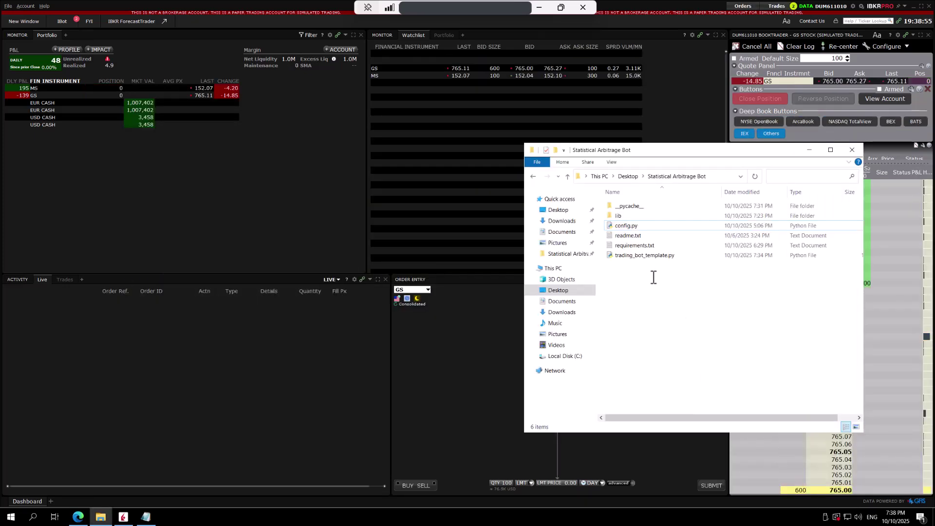
- Run trading_bot_template.py with py.exe and check its account, position, price and signal output
double_click(633, 255)
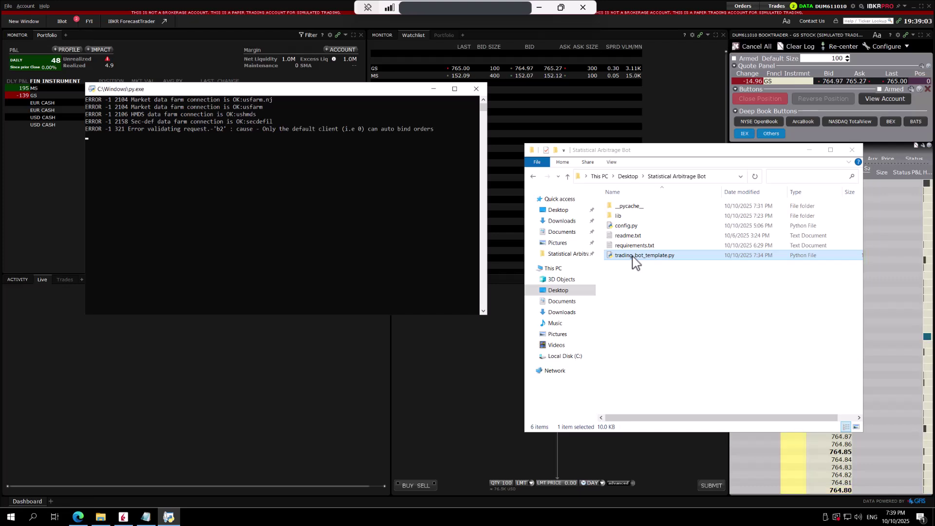
left_click(384, 208)
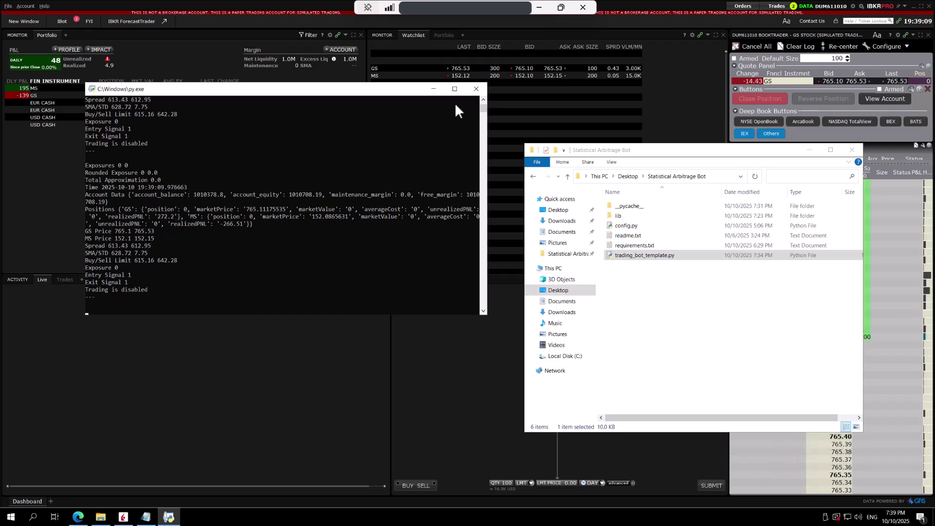
- Close the bot console, open a new Command Prompt and cd into the bot folder
left_click(475, 89)
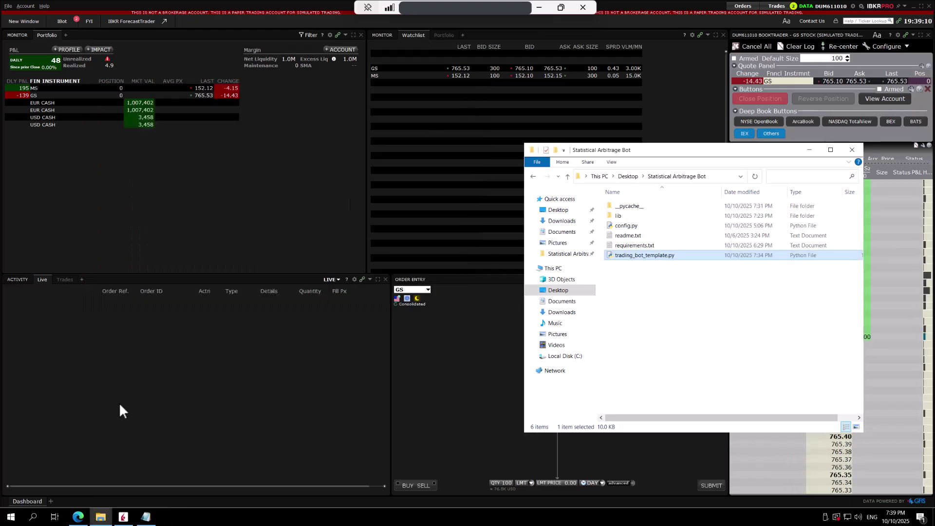
left_click(33, 516)
type("cmd")
left_click(119, 218)
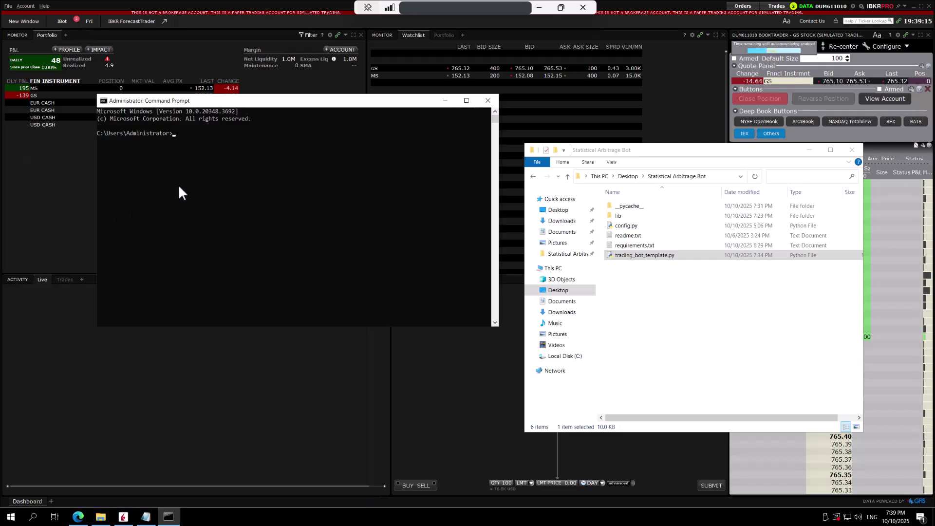
left_click_drag(274, 101, 253, 142)
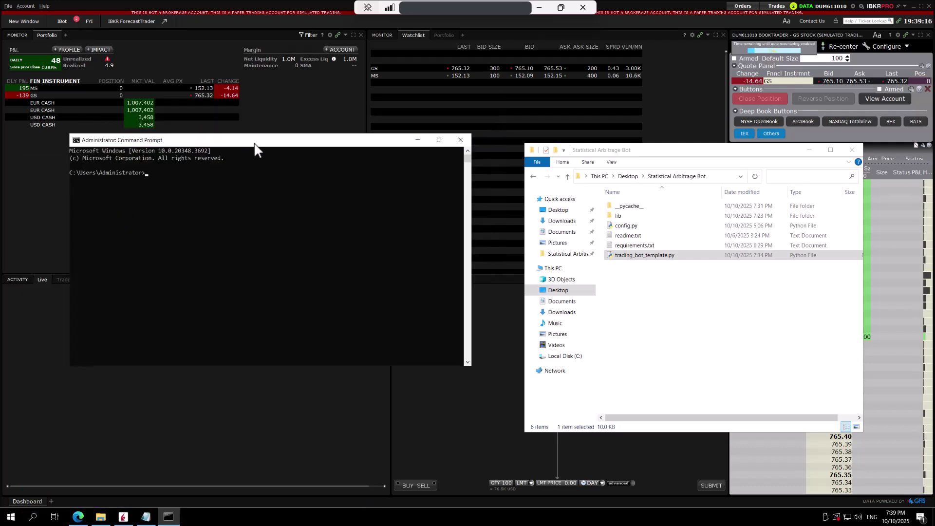
left_click(721, 176)
left_click(327, 207)
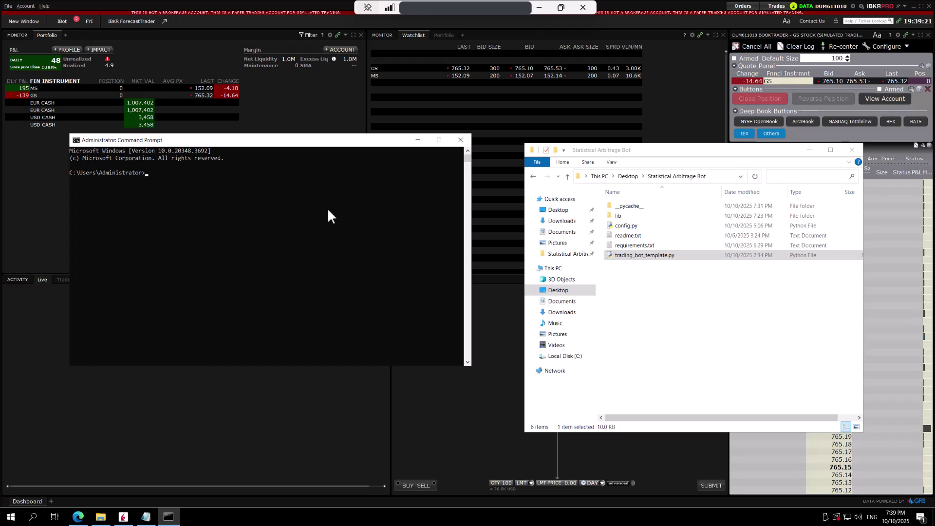
type("cd")
type("C:\\Users\\Administrator\\Desktop\\Statistical Arbitrage Bot")
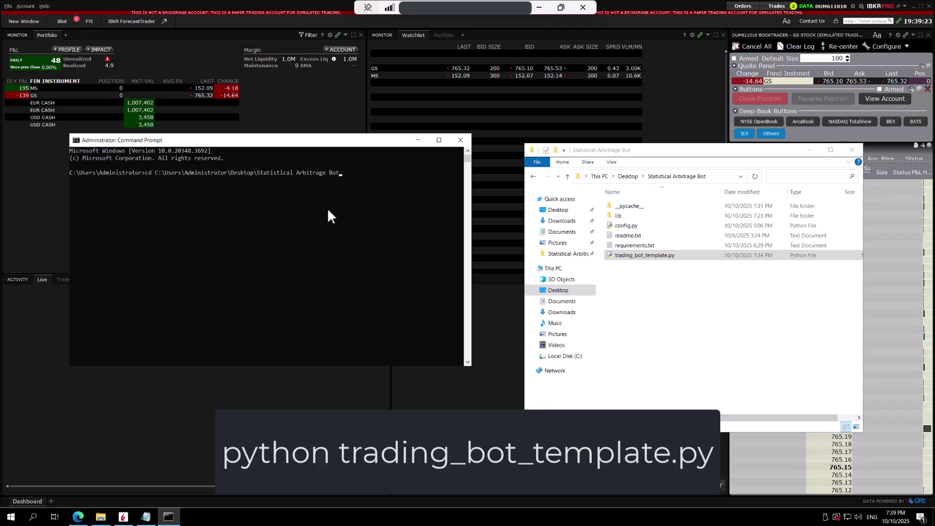
key("Return")
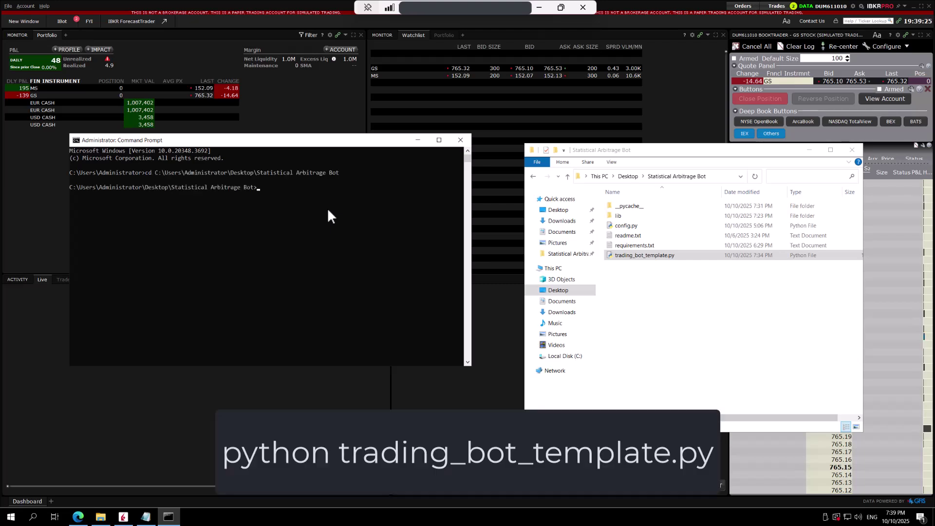
- Run 'python trading_bot_template.py' and let it print GS/MS spreads with trading disabled
type("python trading_bot_template.py")
key("Return")
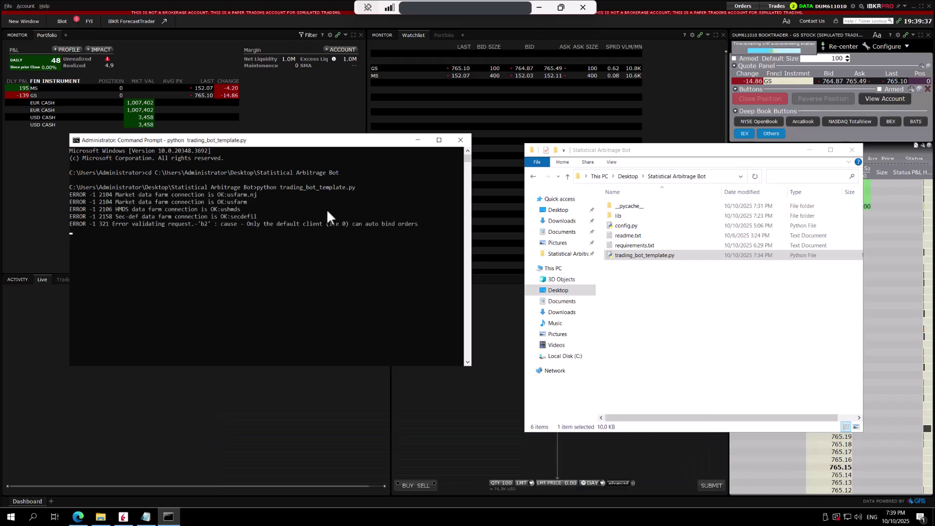
left_click(635, 264)
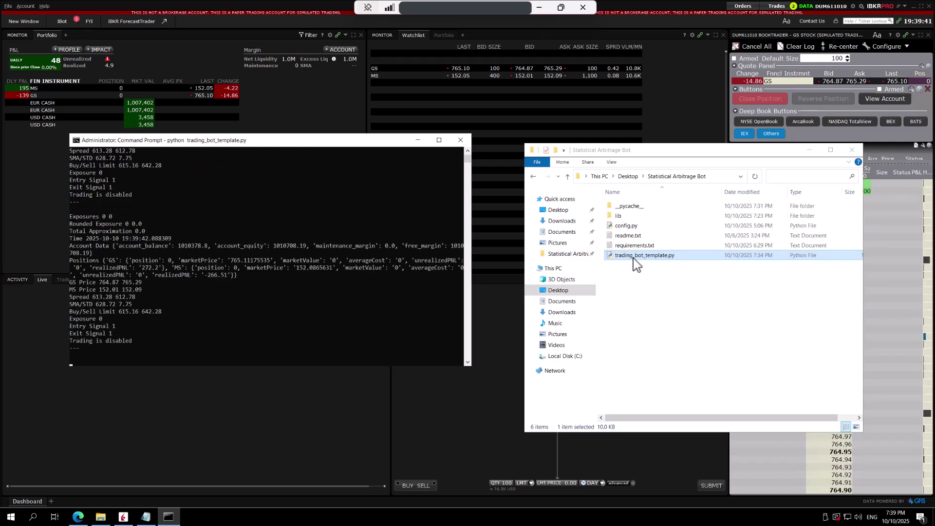
left_click(308, 292)
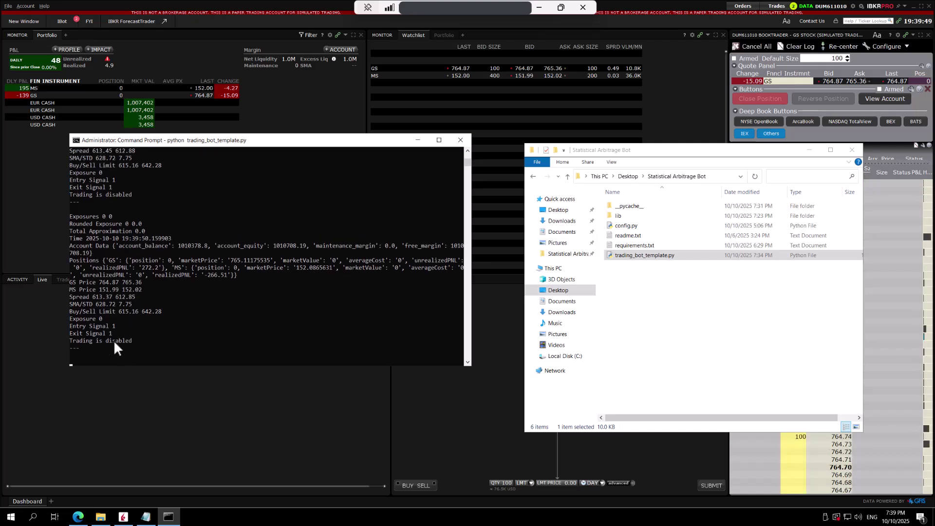
- Open config.py with Edit with IDLE 3.12 and move the editor right
left_click(622, 227)
right_click(622, 228)
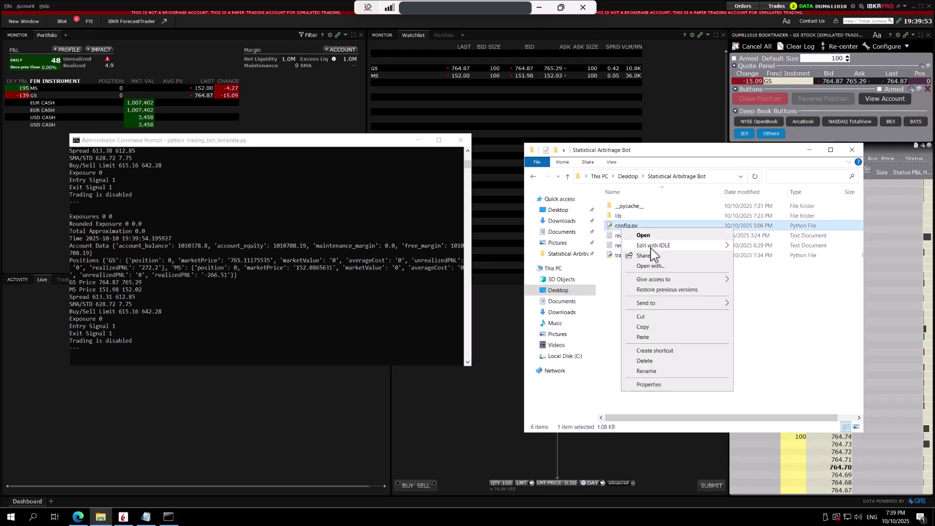
mouse_move(653, 247)
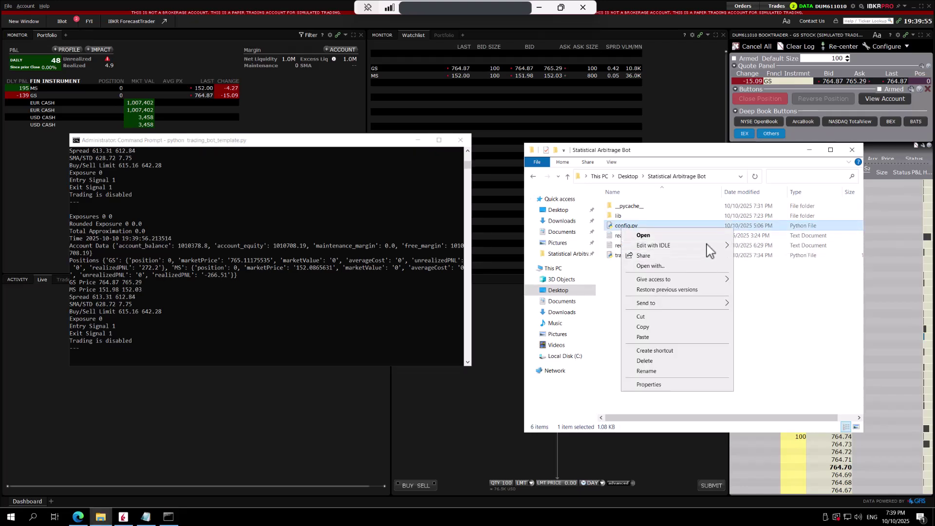
left_click(753, 247)
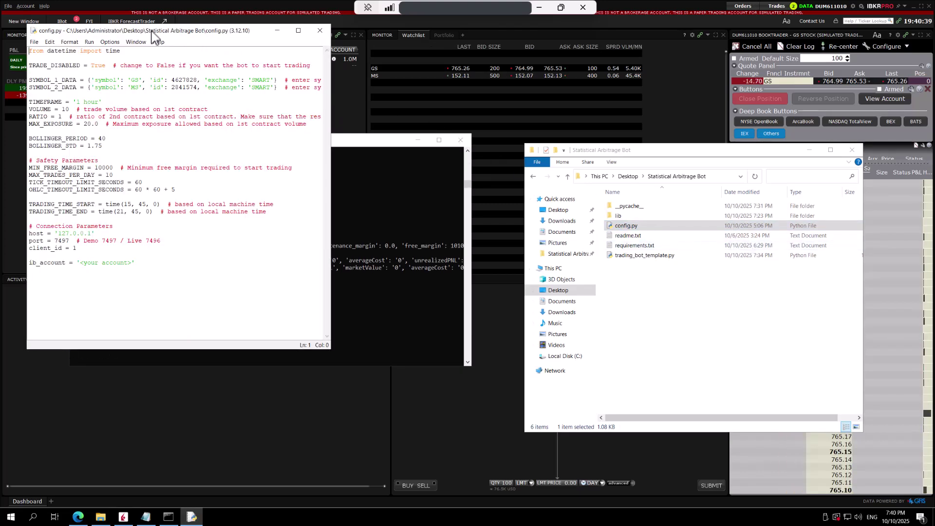
left_click_drag(223, 33, 706, 98)
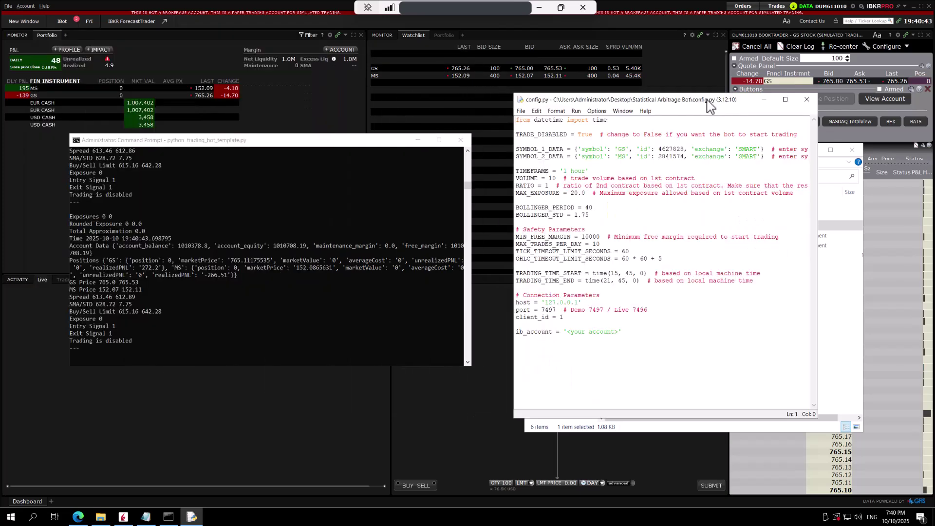
- Change TRADE_DISABLED from True to False
double_click(545, 135)
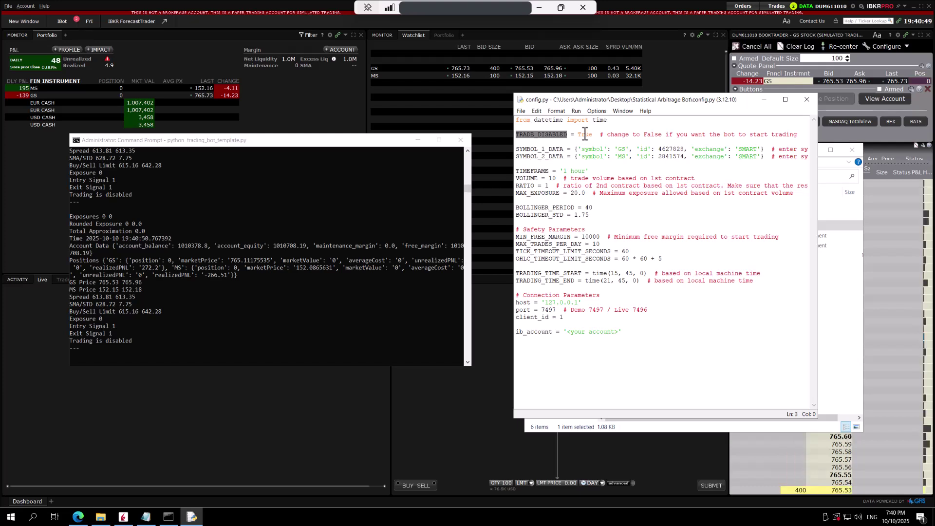
double_click(585, 135)
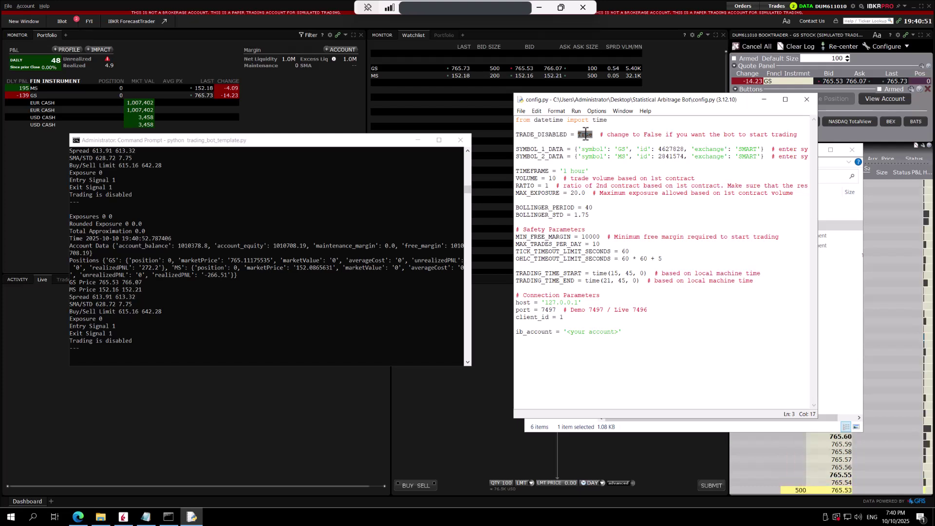
type("Fals")
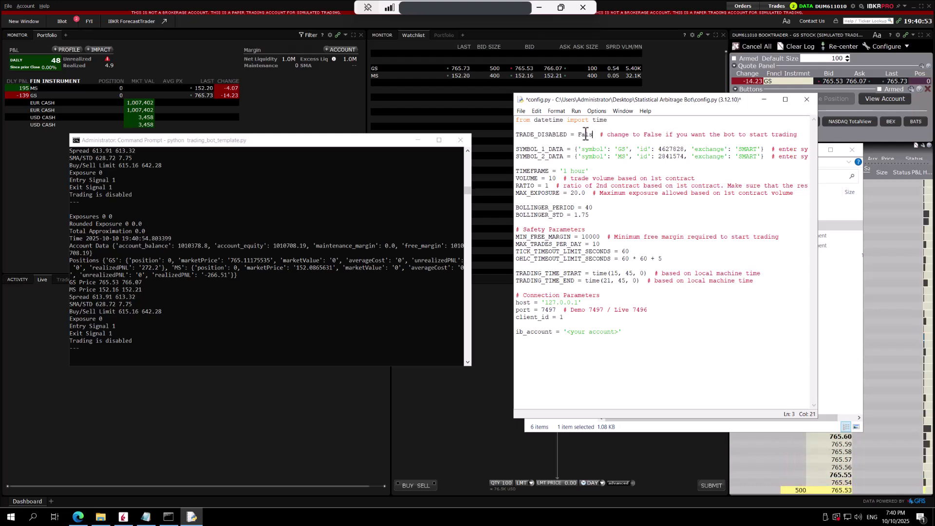
type("e")
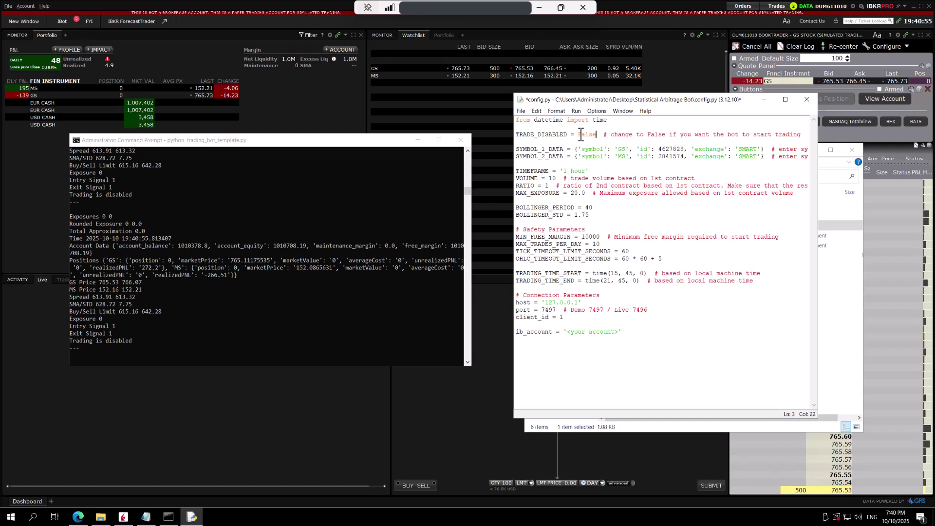
left_click(543, 149)
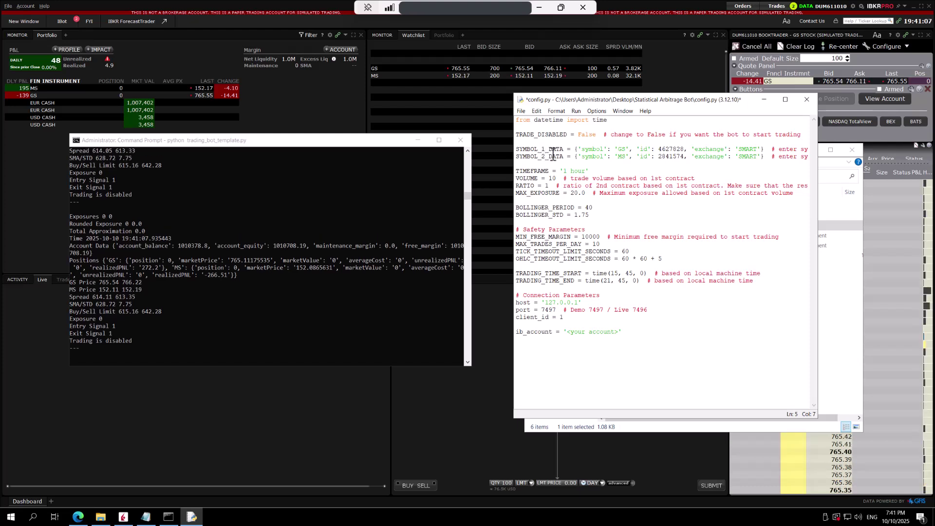
left_click(623, 150)
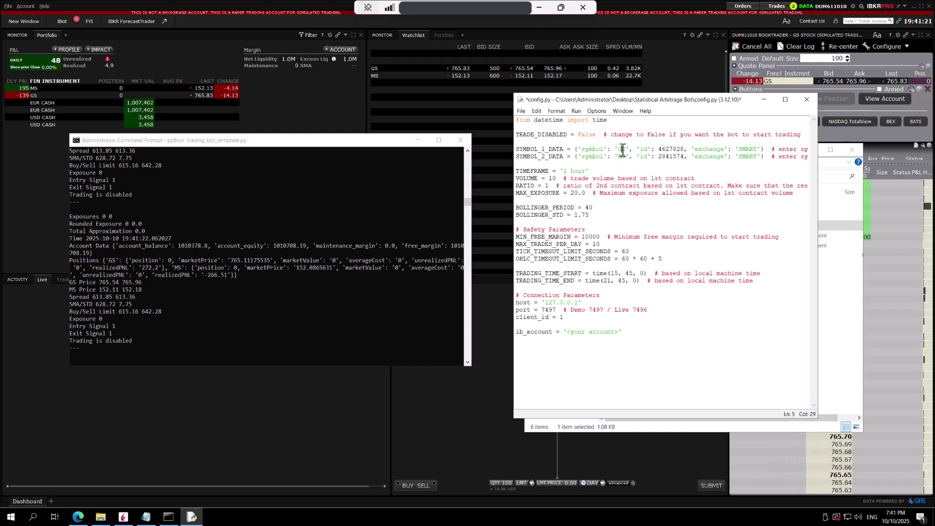
double_click(668, 149)
double_click(749, 148)
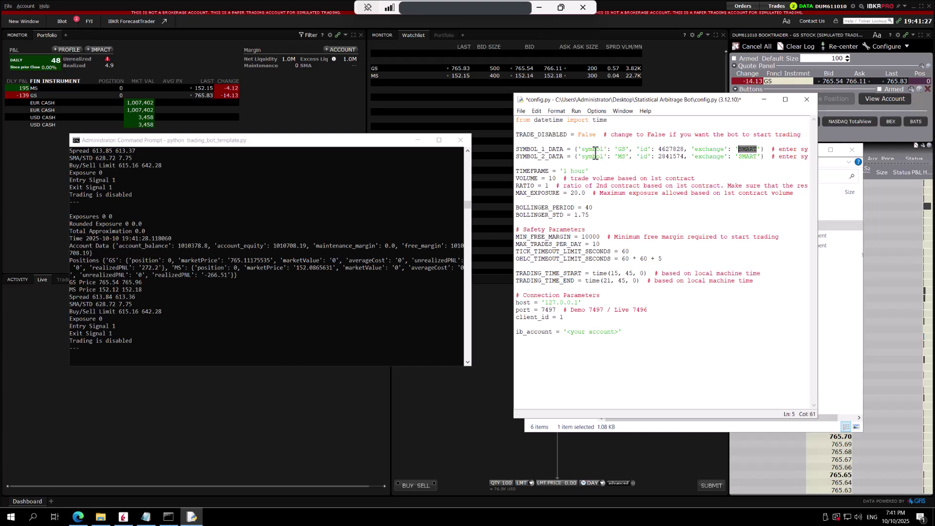
- View the GS contract description, confirming contract ID 4627828 on SMART, then close it
left_click(387, 68)
right_click(384, 68)
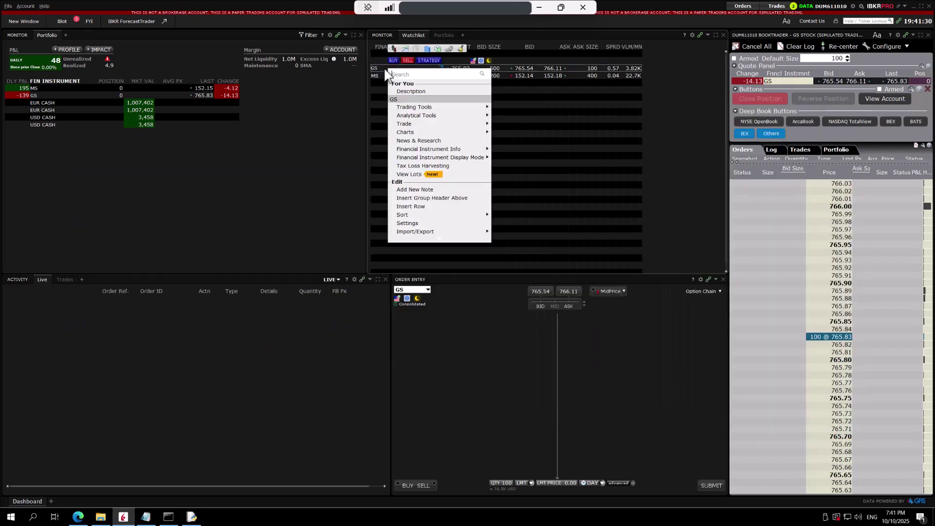
left_click(411, 92)
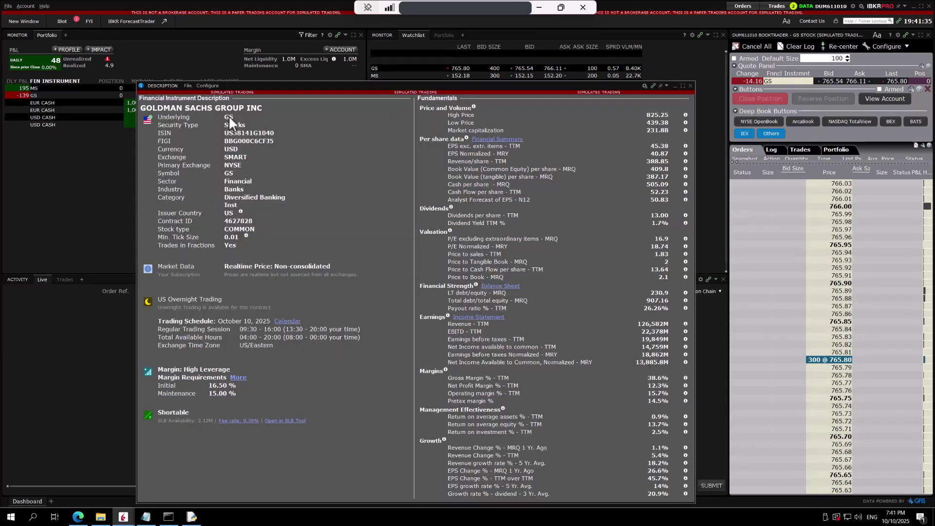
key("Escape")
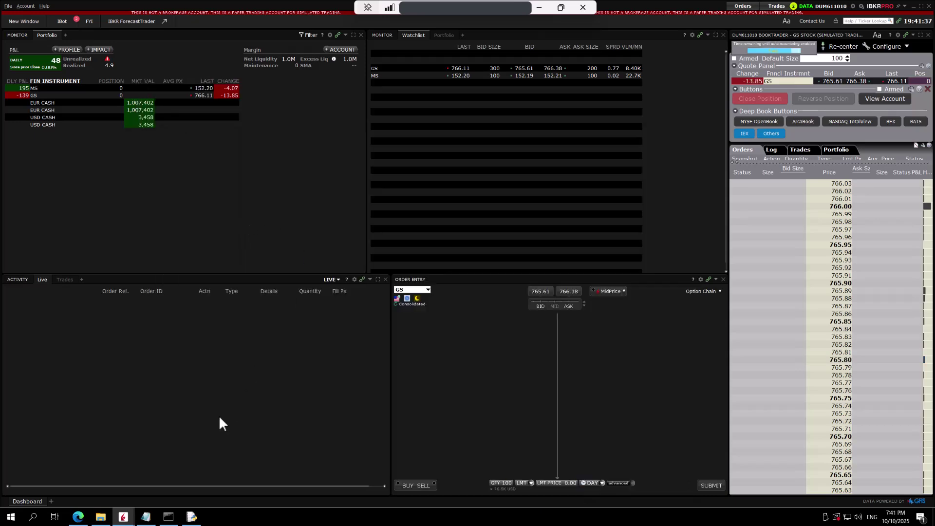
mouse_move(123, 516)
left_click(203, 478)
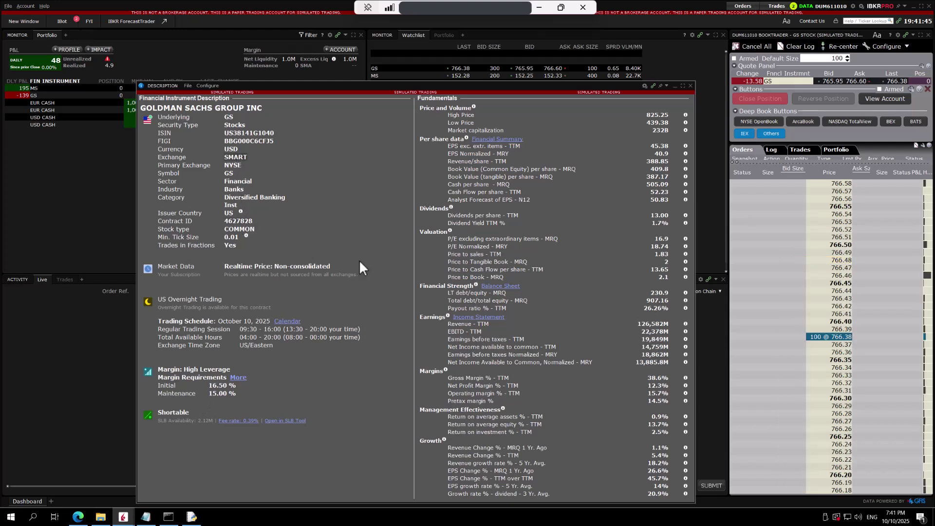
left_click(691, 85)
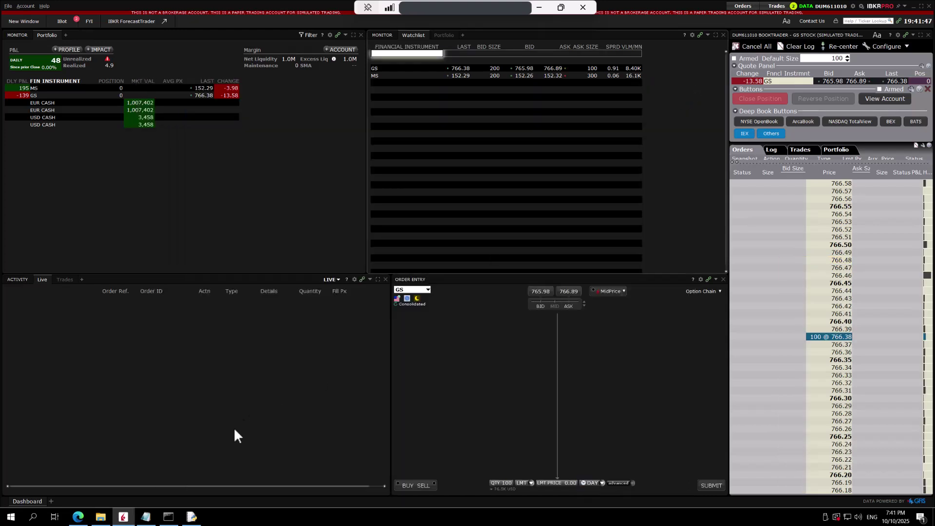
- Review config.py's TIMEFRAME and VOLUME settings and change RATIO from 1 to 0.2
left_click(191, 517)
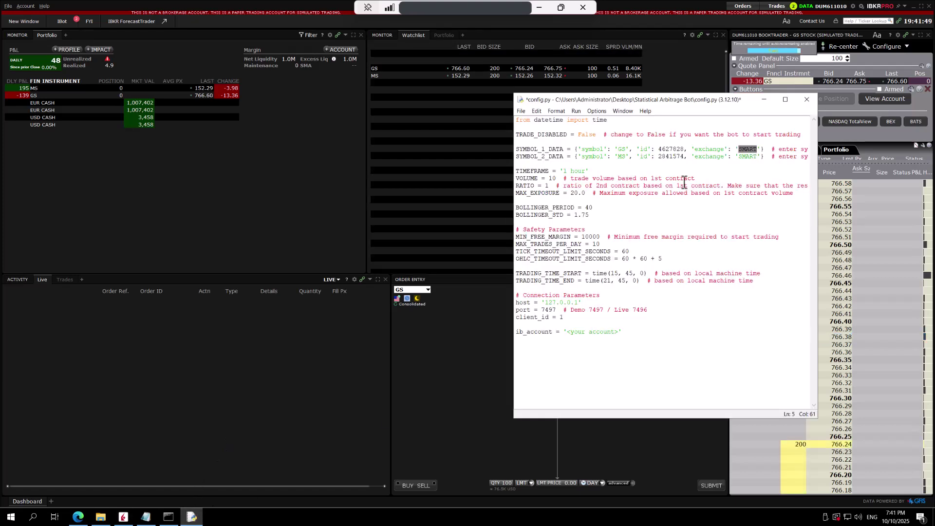
left_click(621, 155)
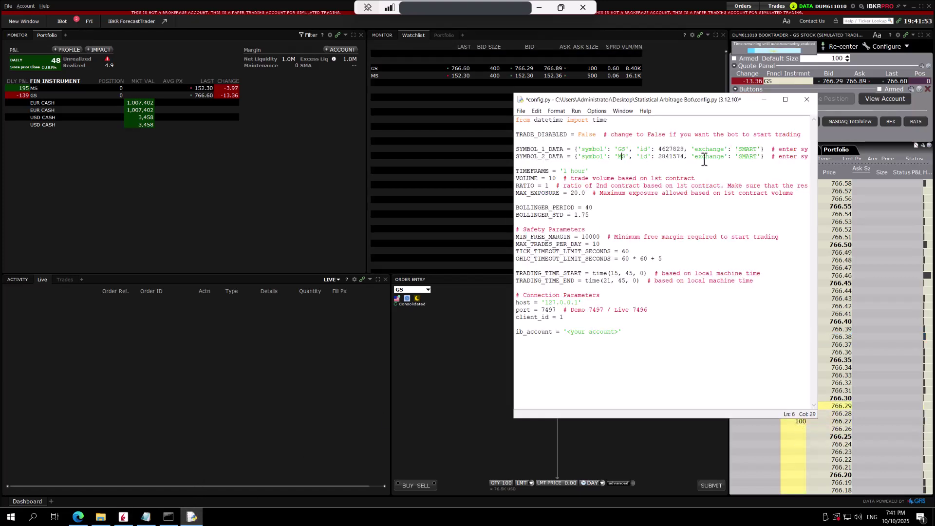
left_click(664, 170)
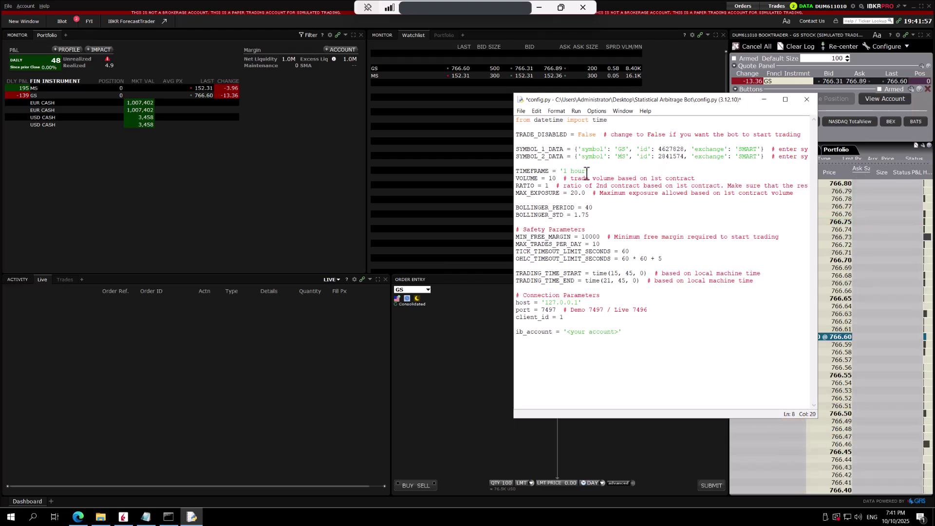
double_click(538, 172)
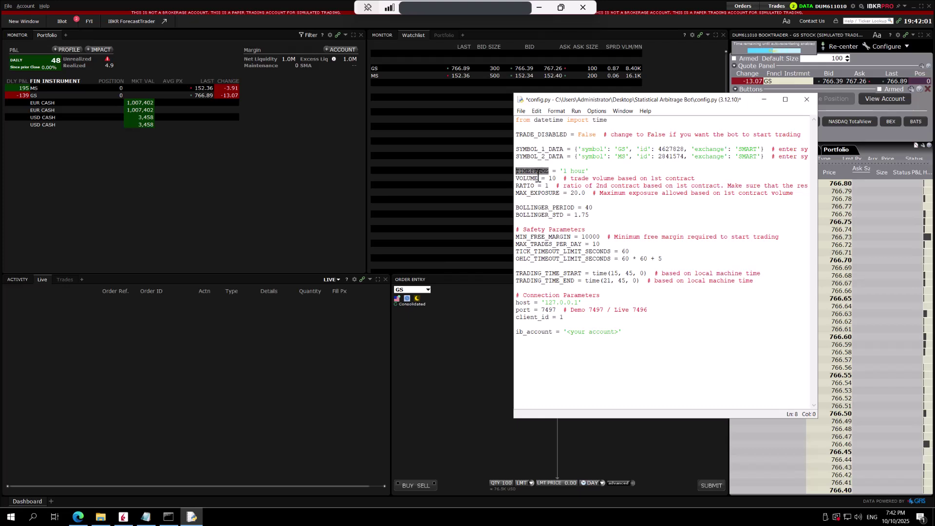
left_click(535, 178)
left_click(558, 179)
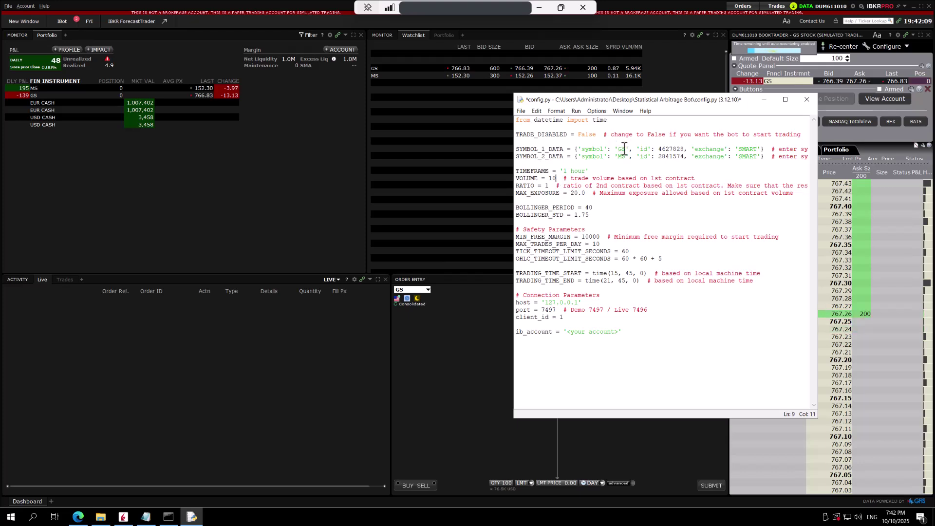
left_click(551, 186)
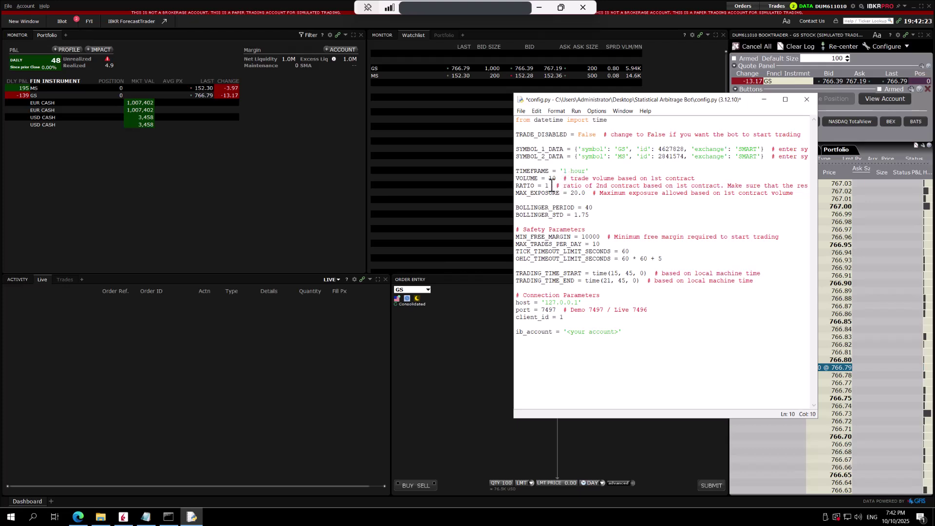
key("Delete")
key("BackSpace")
type("0.2")
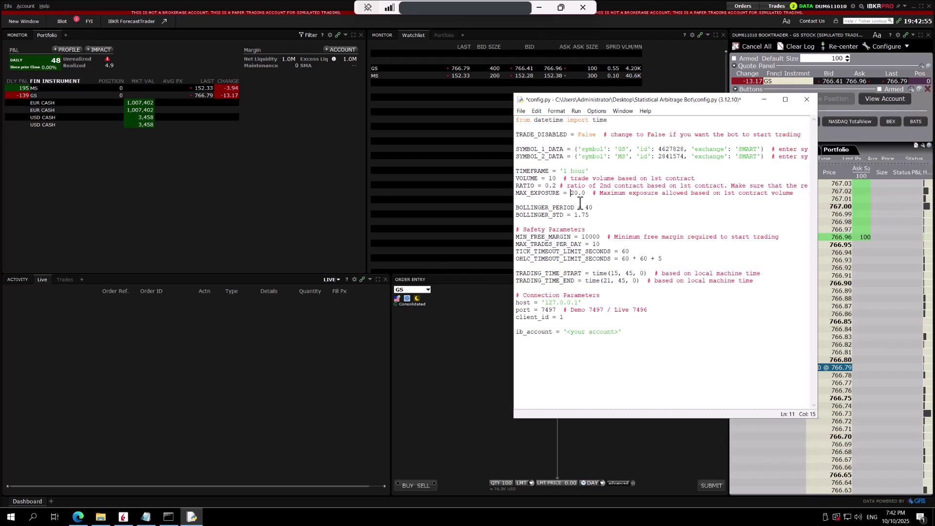
left_click(592, 208)
left_click(593, 215)
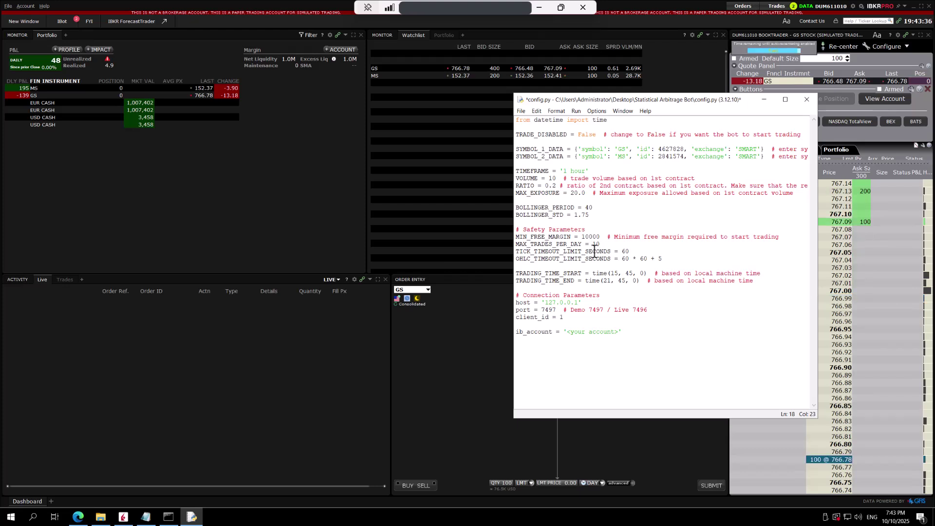
left_click(591, 252)
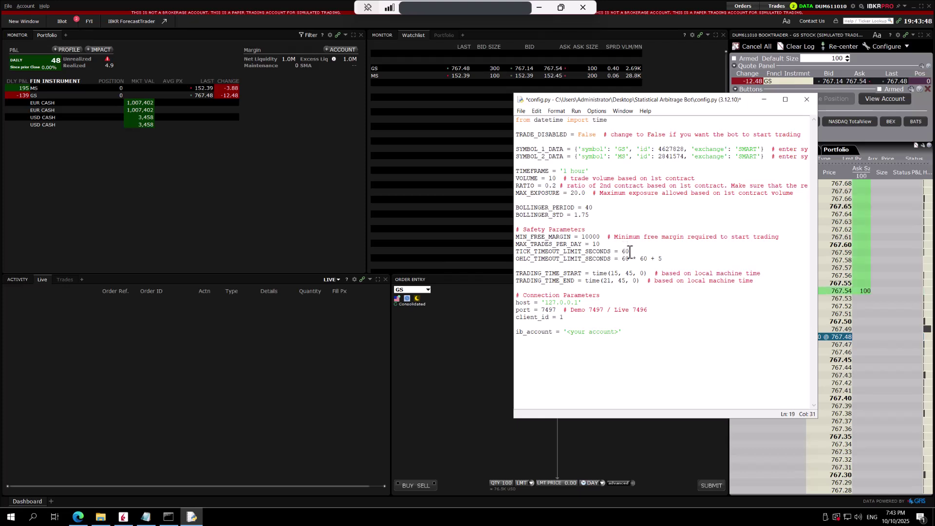
double_click(624, 252)
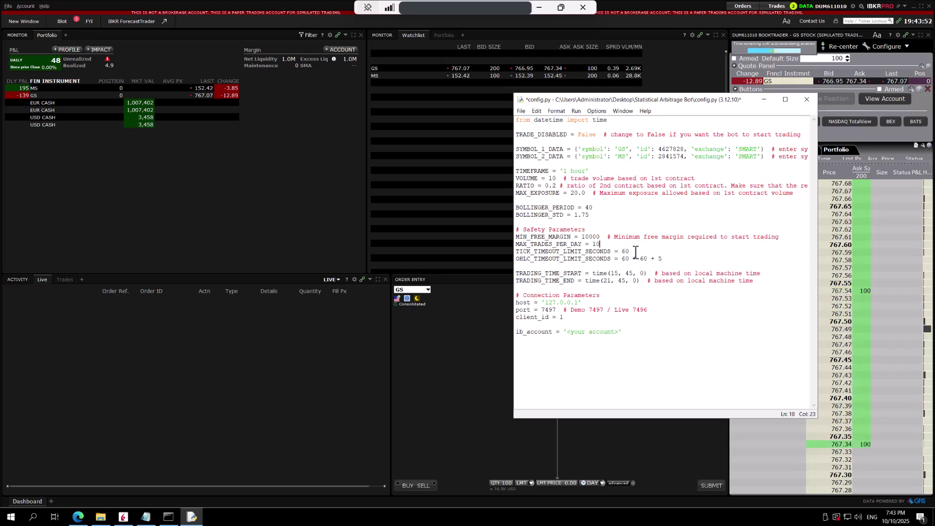
double_click(624, 252)
left_click(622, 259)
left_click_drag(622, 259, 663, 260)
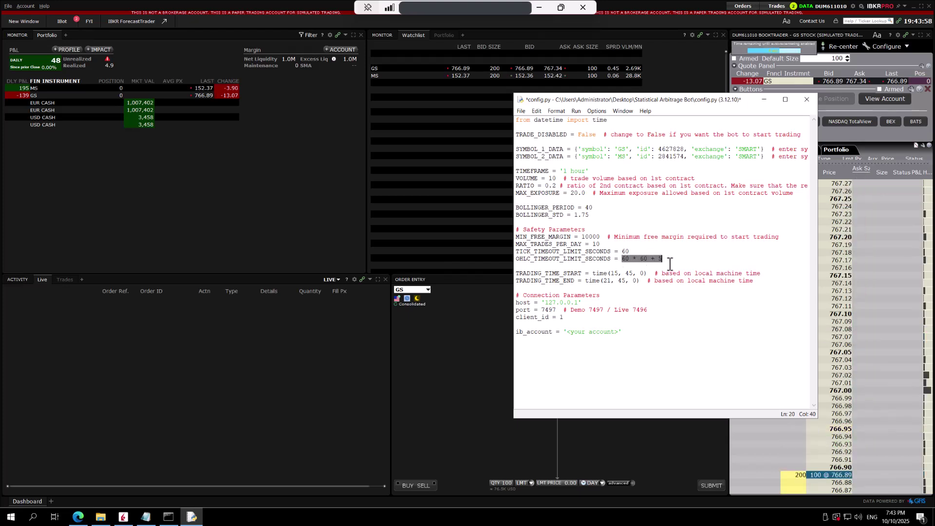
key("Right")
key("Right")
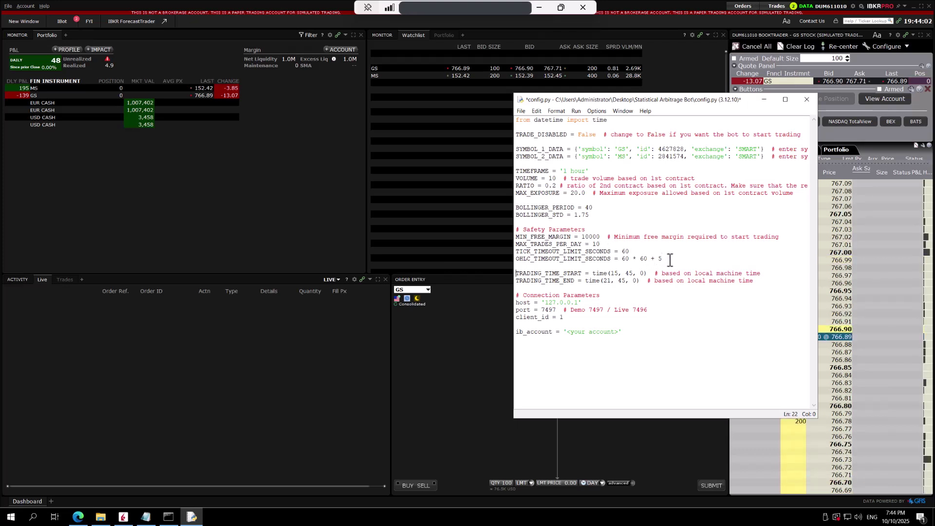
key("Down")
key("Down")
key("Down")
left_click(558, 274)
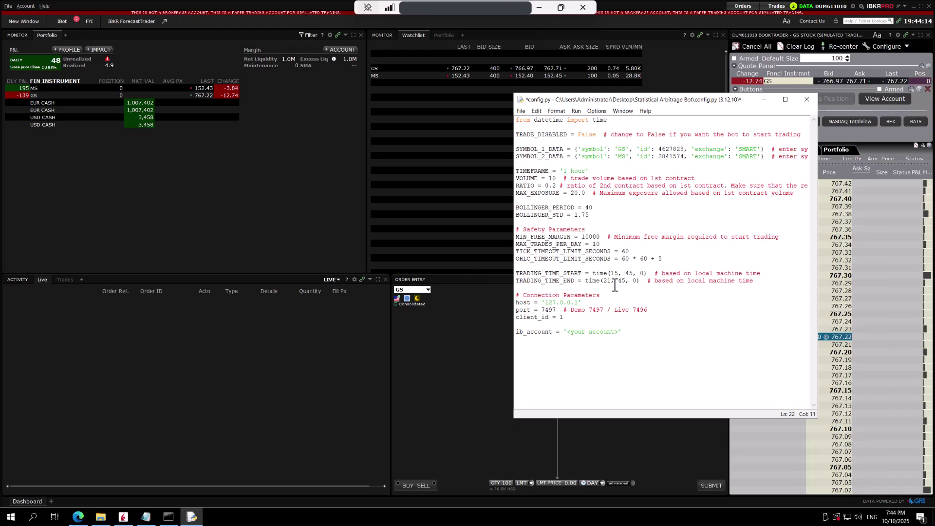
left_click(614, 287)
- Replace the ib_account placeholder with the paper account ID and save config.py
left_click(594, 303)
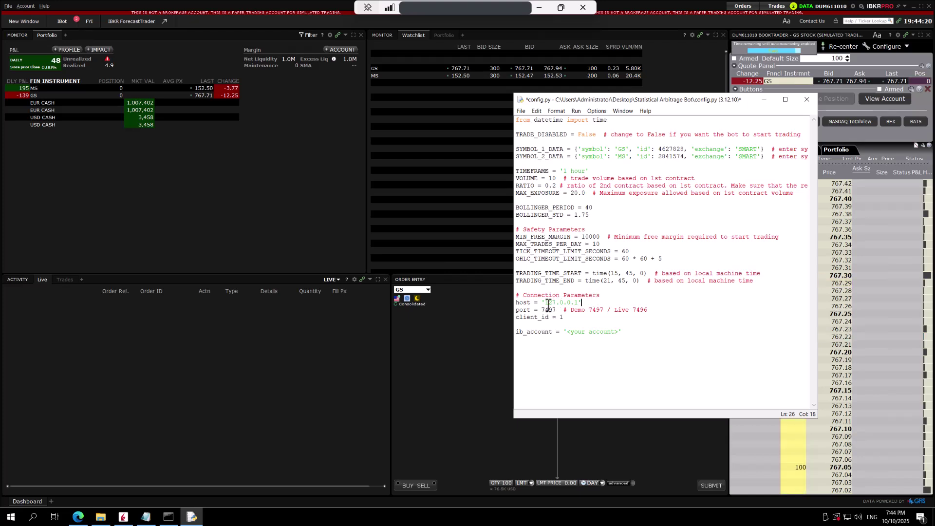
left_click_drag(547, 303, 579, 303)
left_click(594, 303)
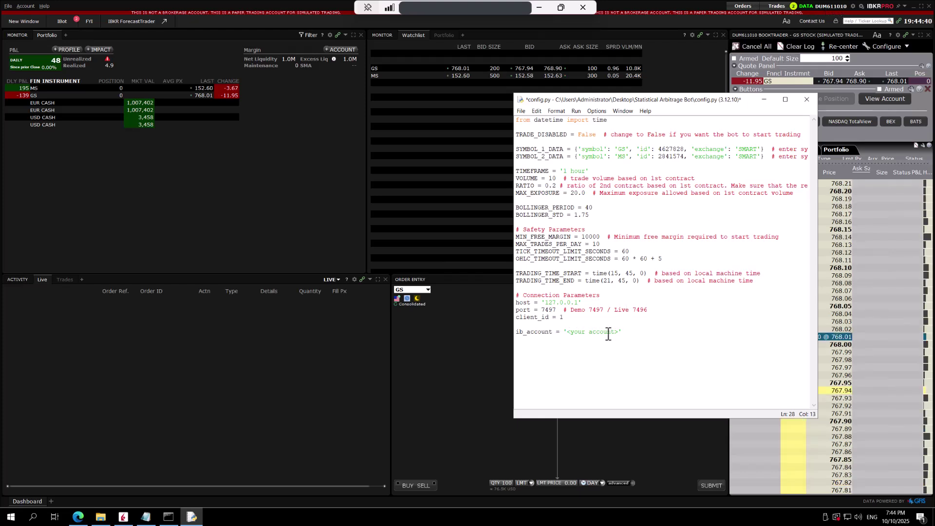
triple_click(617, 333)
left_click(626, 322)
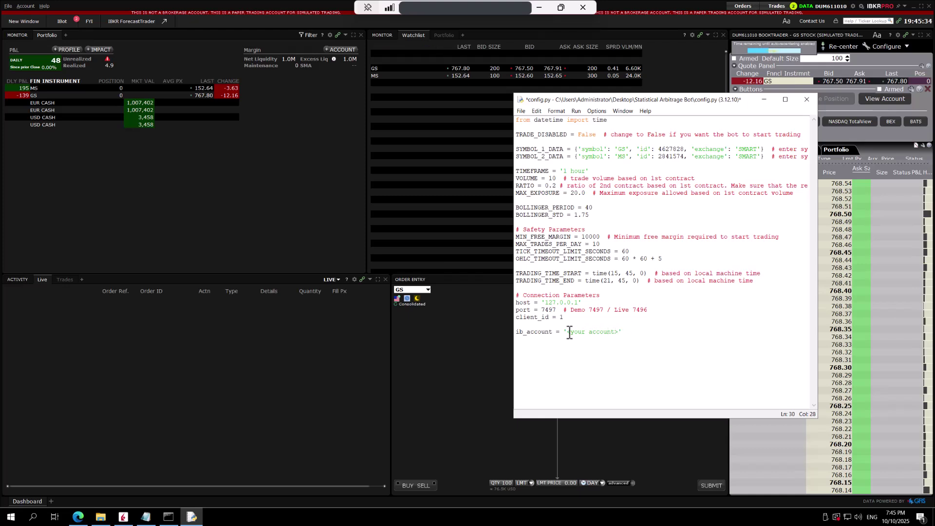
left_click_drag(566, 333, 619, 333)
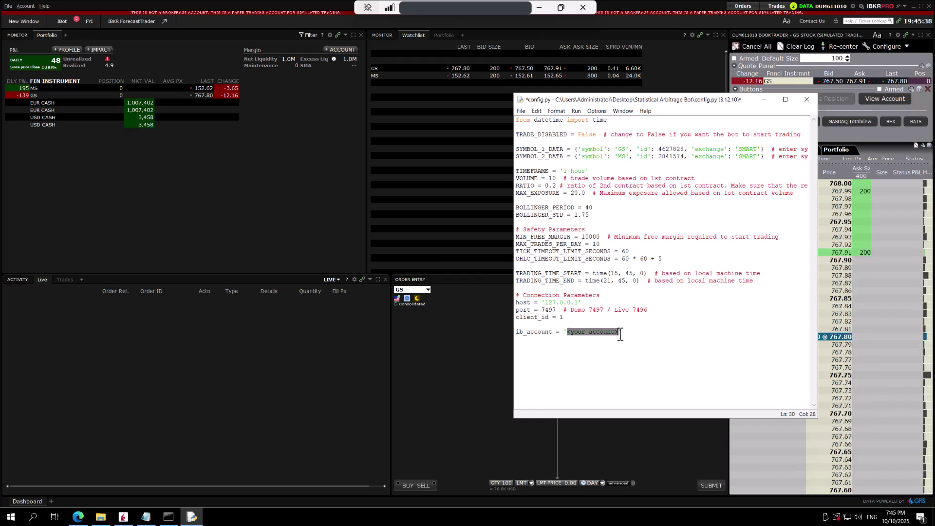
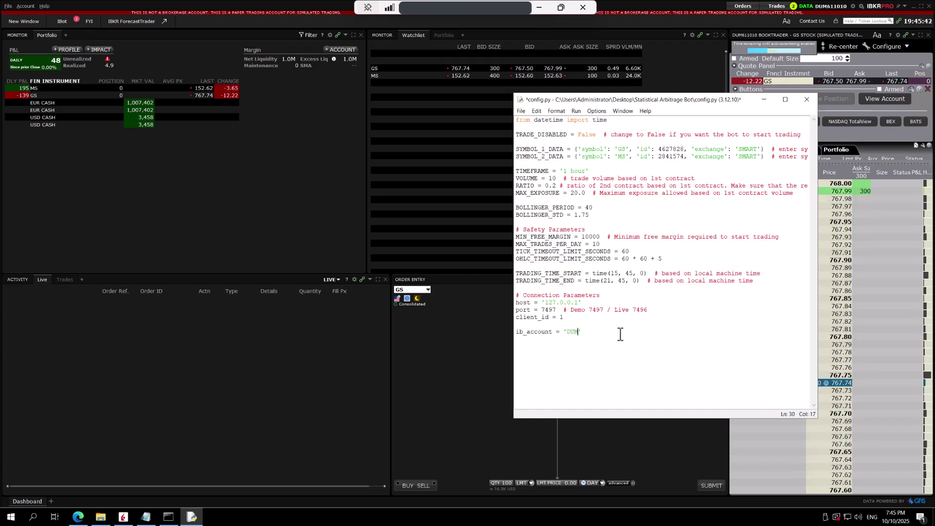
key("ctrl+s")
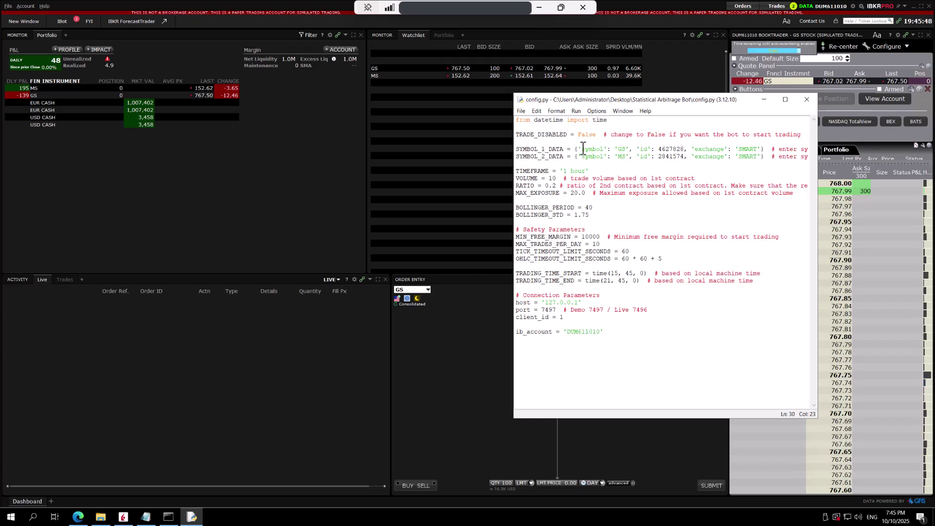
left_click(634, 217)
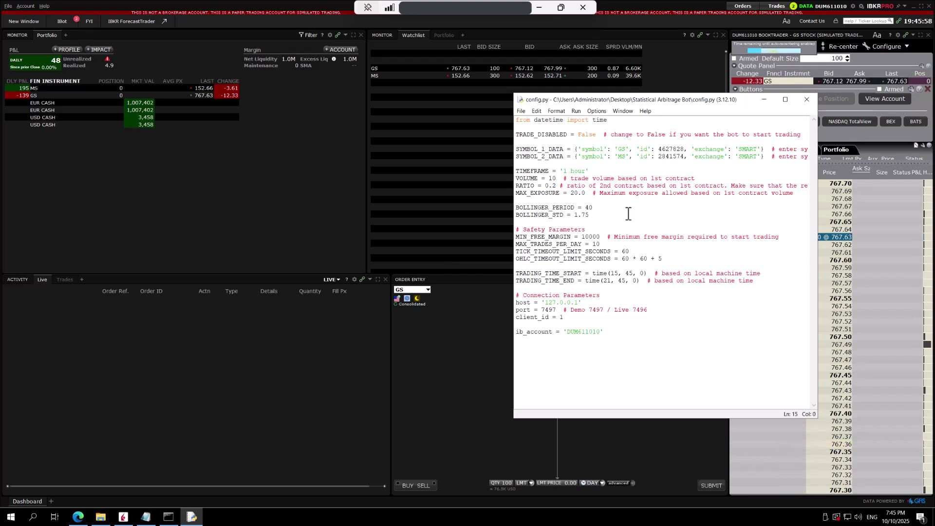
- Stop the trading bot running in Command Prompt with Ctrl+C
left_click(168, 517)
left_click(229, 302)
key("ctrl+c")
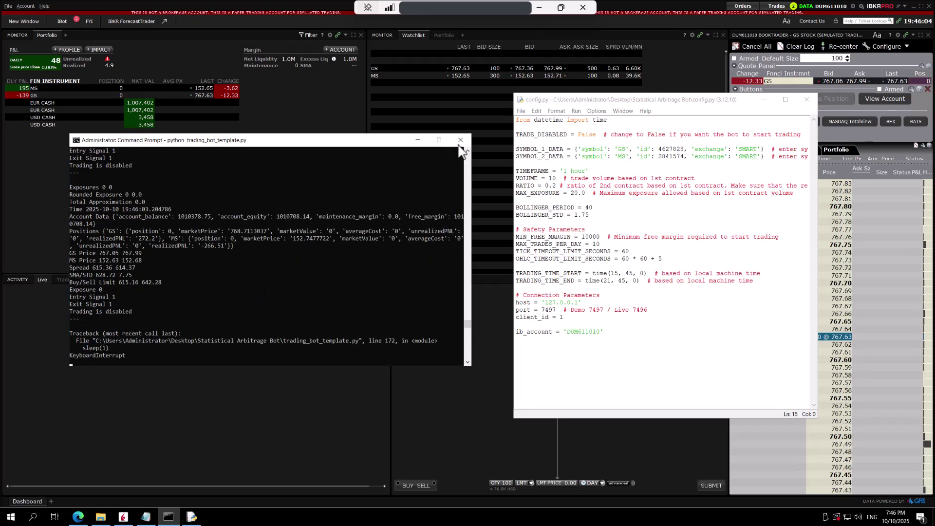
- Close the old console, relaunch trading_bot_template.py from the bot folder, and check Trader Workstation
left_click(460, 140)
left_click(100, 516)
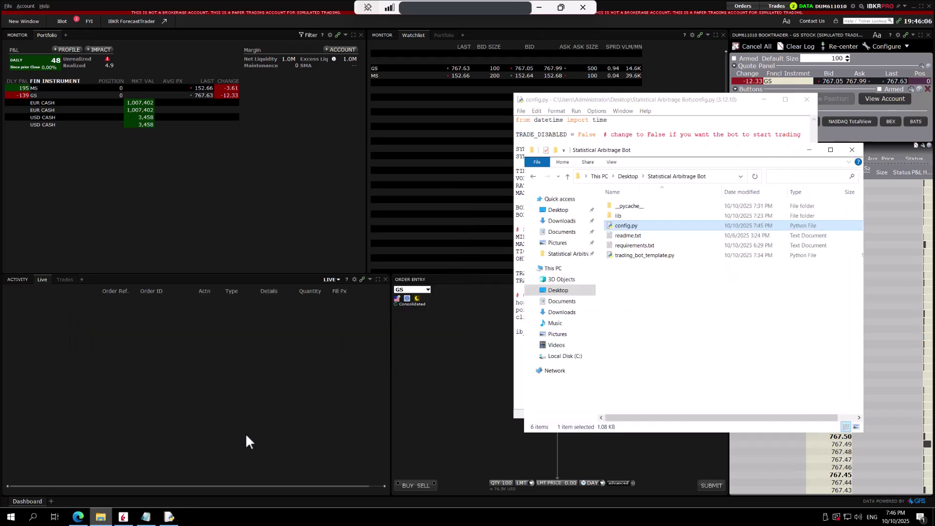
left_click_drag(678, 152, 203, 137)
double_click(167, 242)
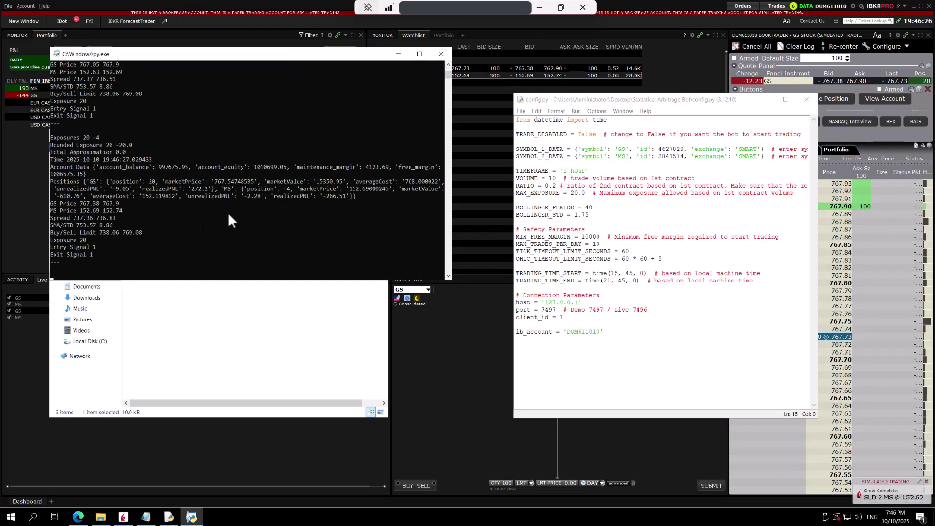
left_click(23, 189)
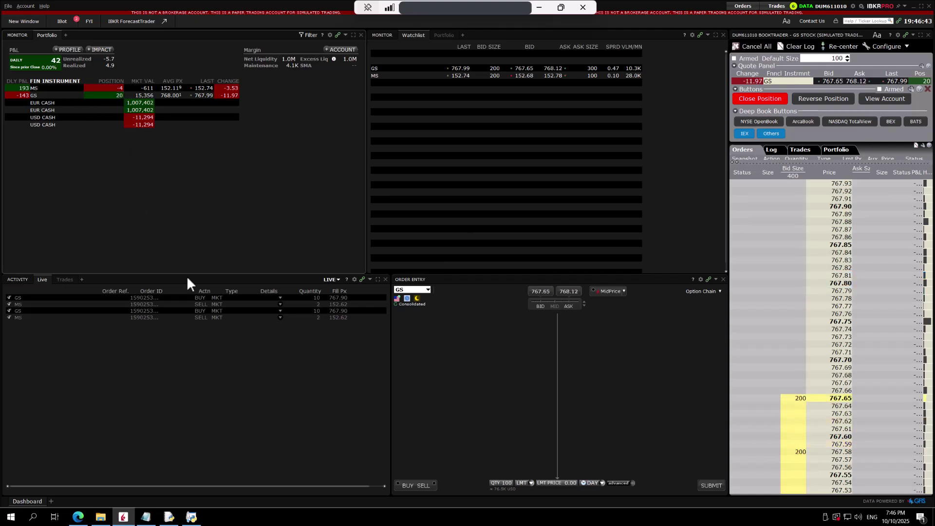
- Close the bot console and submit a closing sell order for the 20 GS shares
left_click(191, 516)
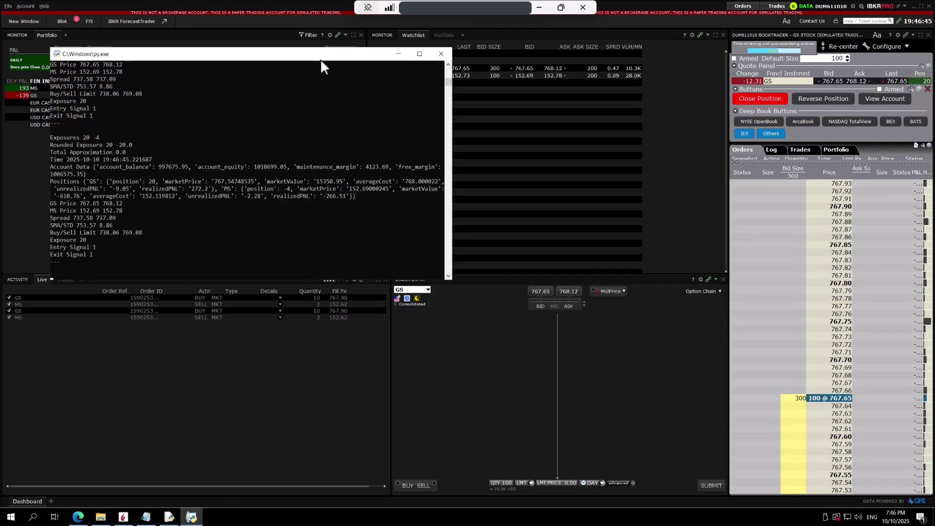
left_click_drag(324, 54, 409, 170)
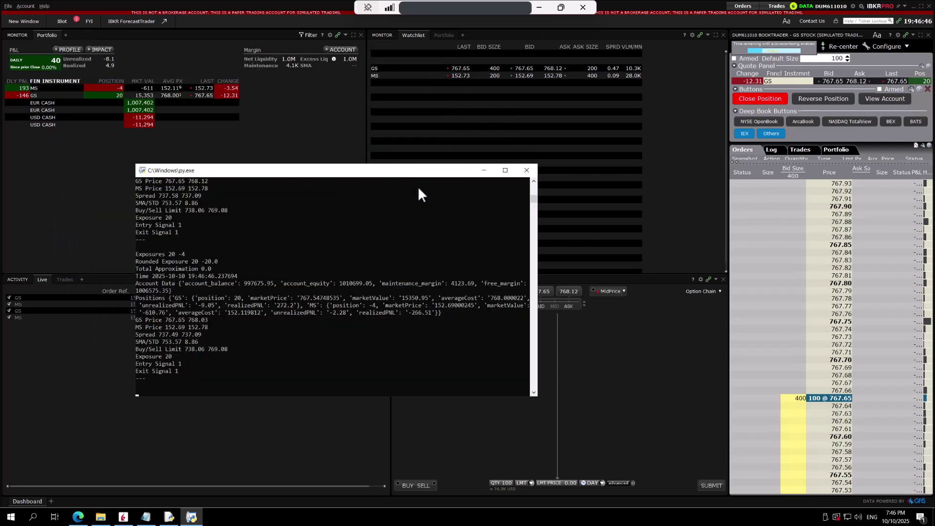
left_click(527, 170)
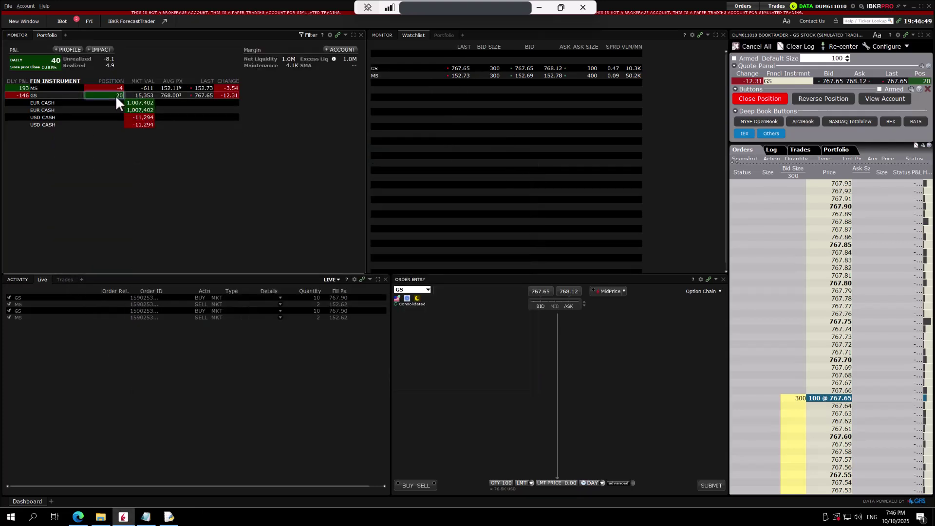
right_click(117, 95)
left_click(156, 89)
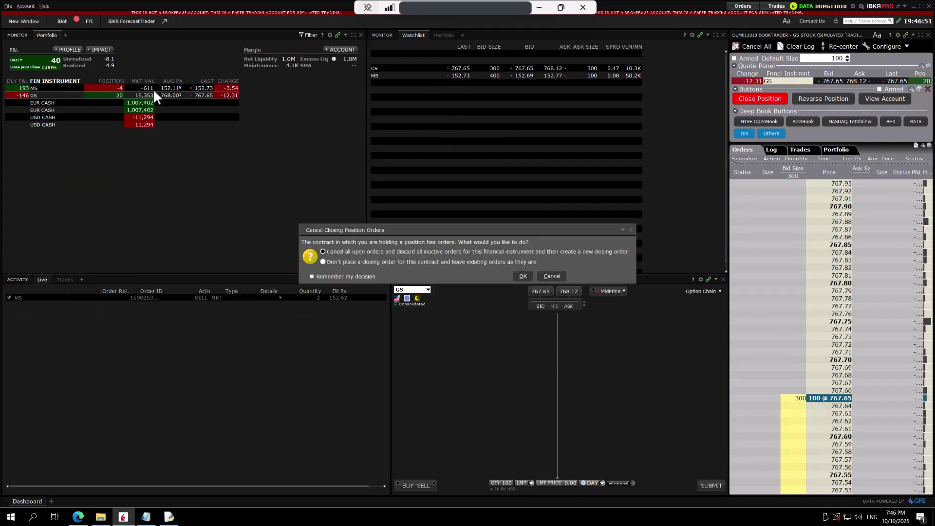
left_click(522, 276)
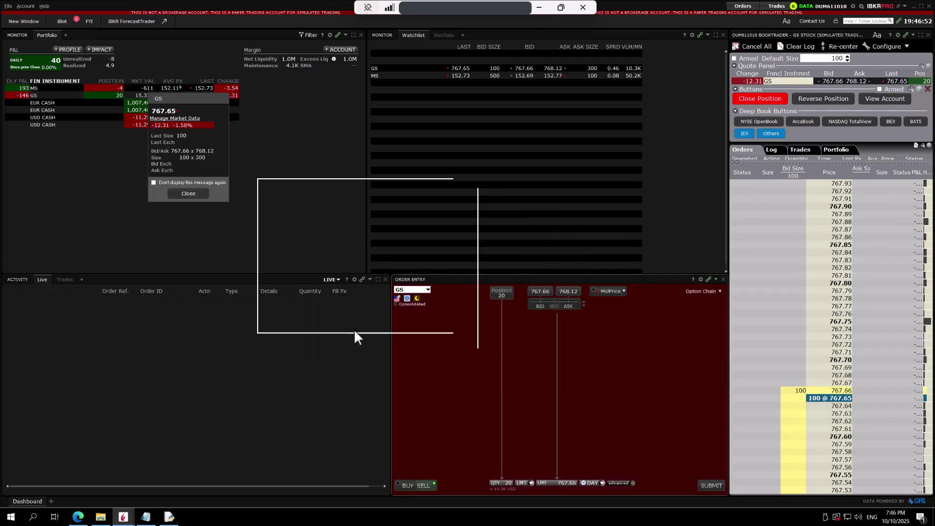
left_click(710, 484)
left_click(446, 329)
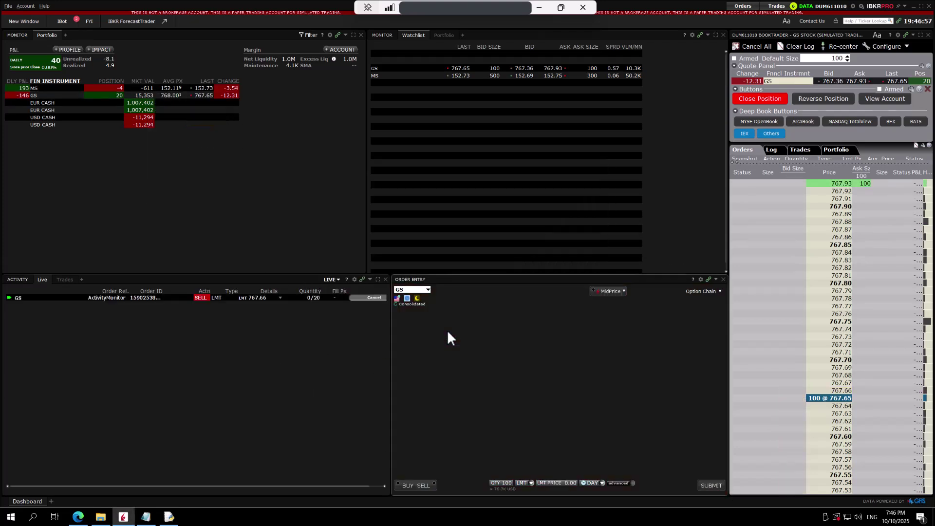
- Resubmit the 20-share GS closing sell as a MKT order and transmit it
right_click(111, 89)
left_click(221, 203)
left_click(101, 96)
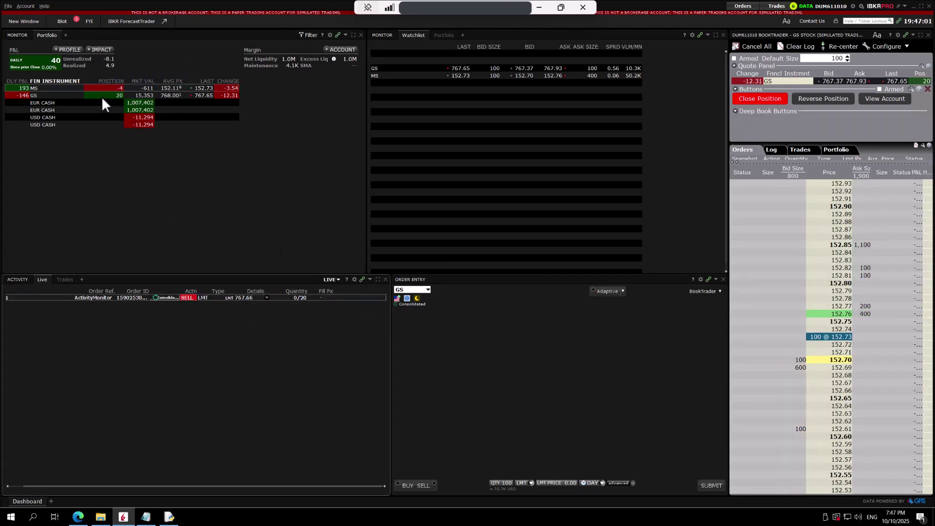
right_click(101, 95)
left_click(139, 88)
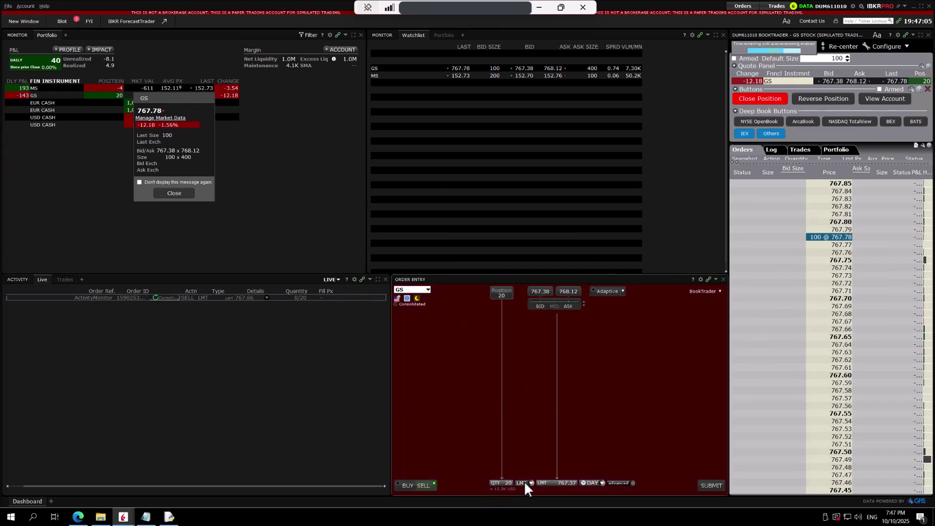
left_click(525, 483)
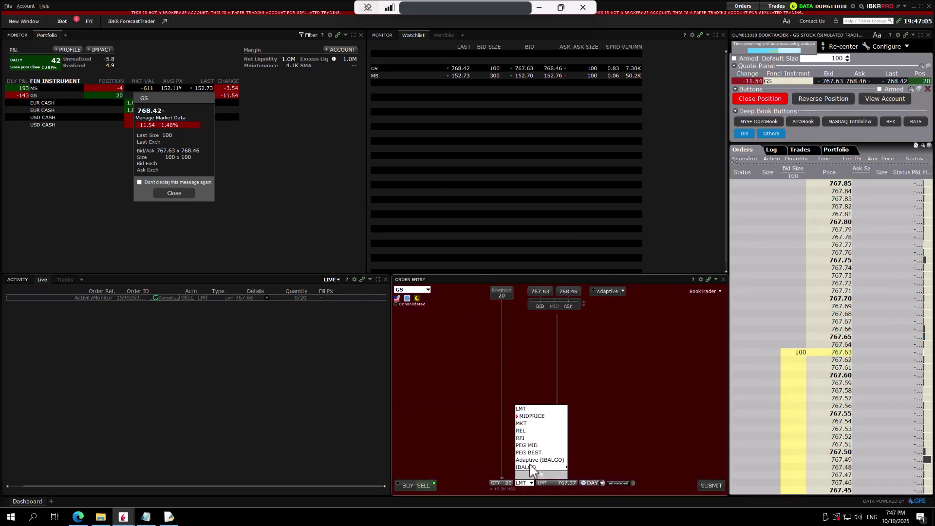
left_click(532, 423)
left_click(709, 484)
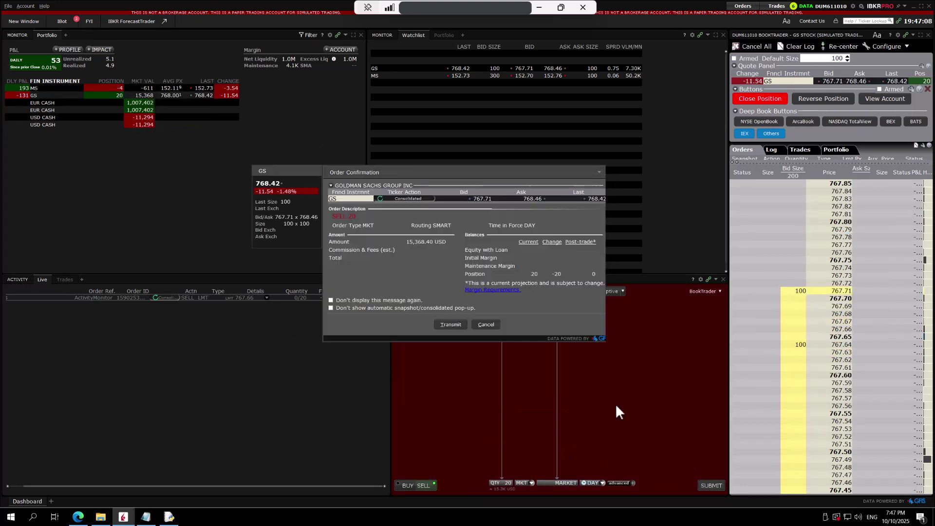
left_click(447, 324)
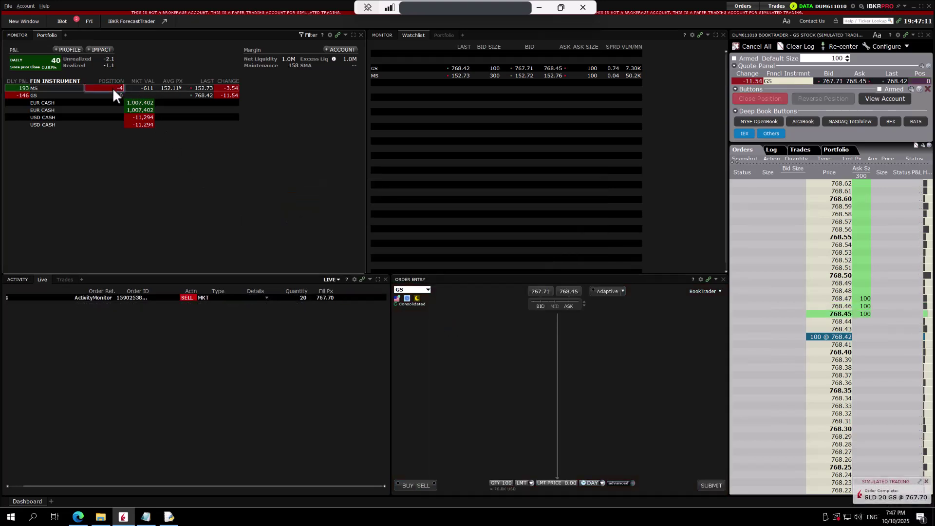
- Buy 4 MS at market (MKT) to close the short MS position
right_click(113, 89)
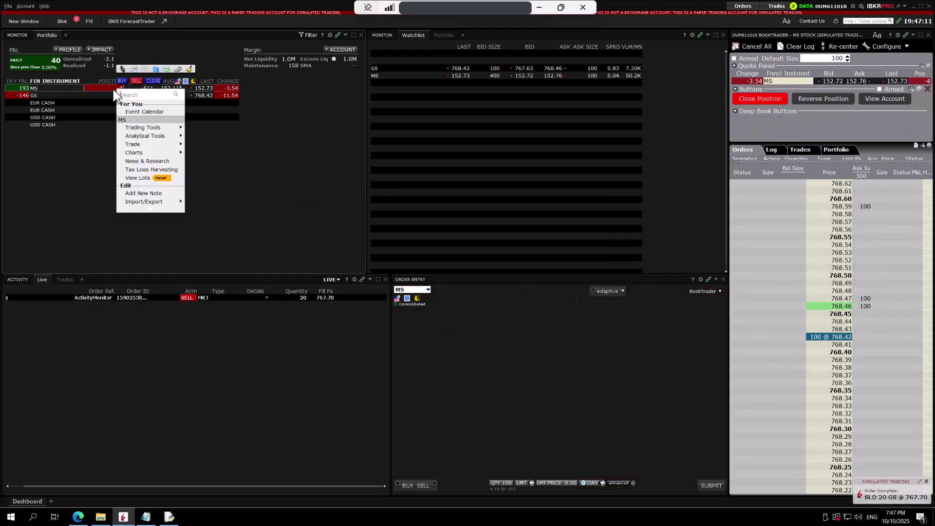
left_click(153, 81)
left_click(525, 482)
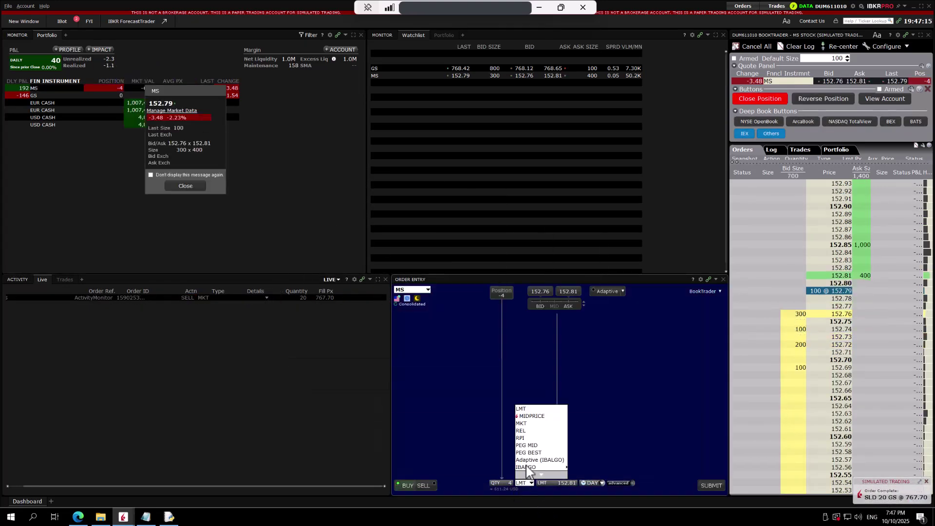
left_click(522, 423)
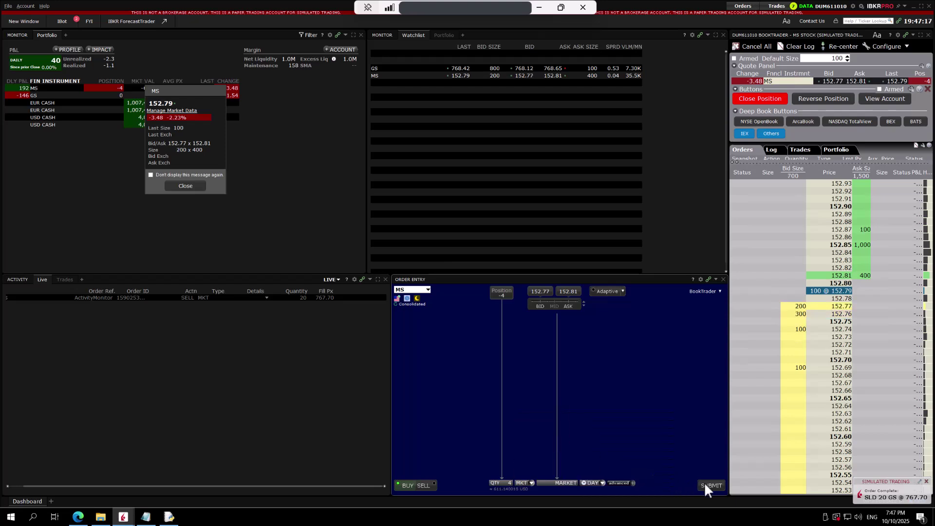
left_click(706, 482)
left_click(437, 320)
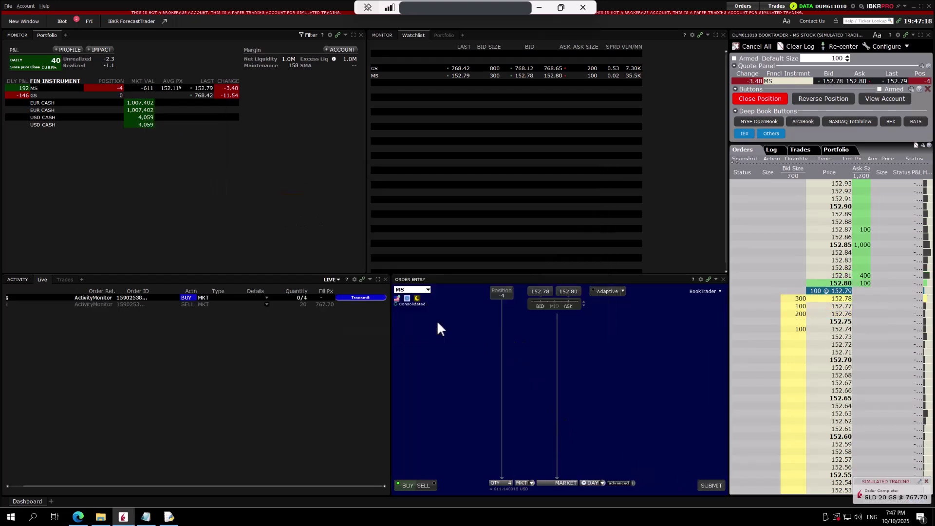
- Resize and move the bot folder, relaunch trading_bot_template.py, and center its console
left_click(100, 517)
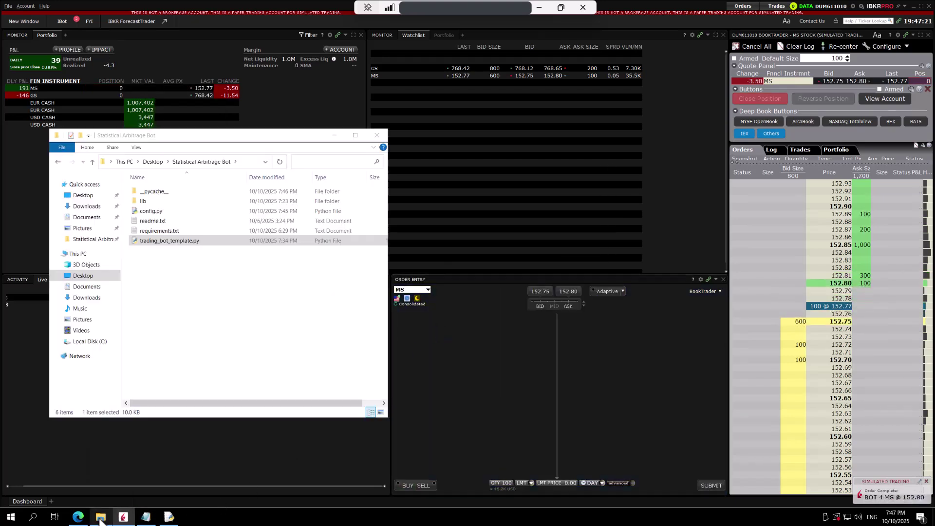
left_click_drag(213, 129, 591, 99)
left_click_drag(259, 111, 655, 111)
double_click(565, 211)
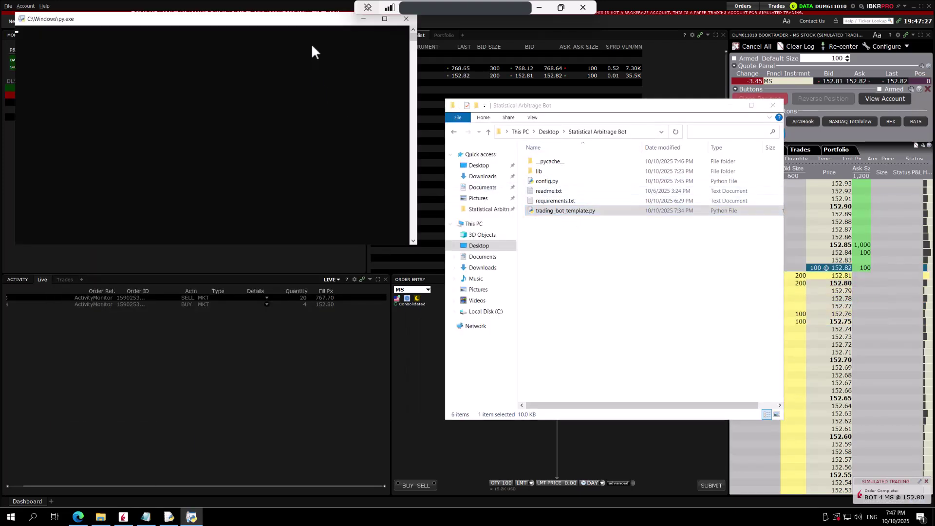
left_click_drag(315, 23, 621, 163)
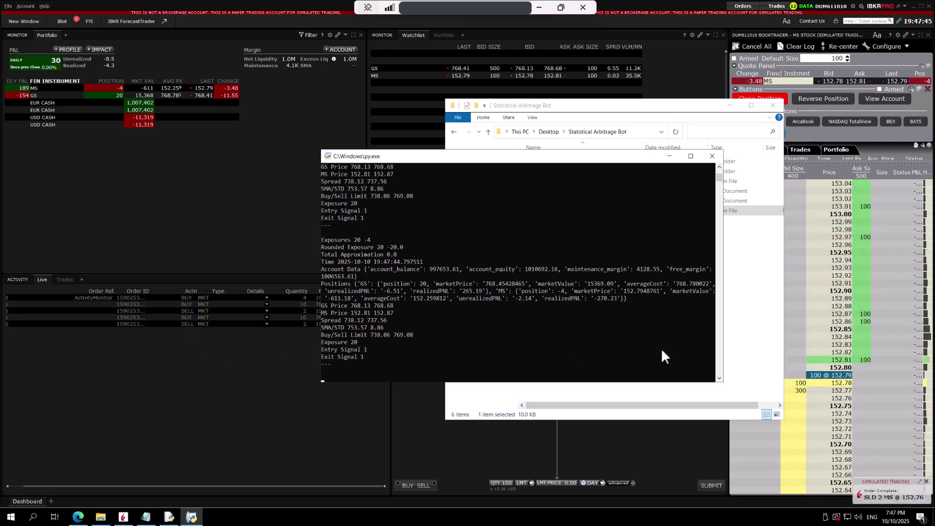
- Go up to the Desktop in File Explorer and select the Statistical Arbitrage Bot folder
left_click_drag(578, 159, 375, 167)
left_click(622, 282)
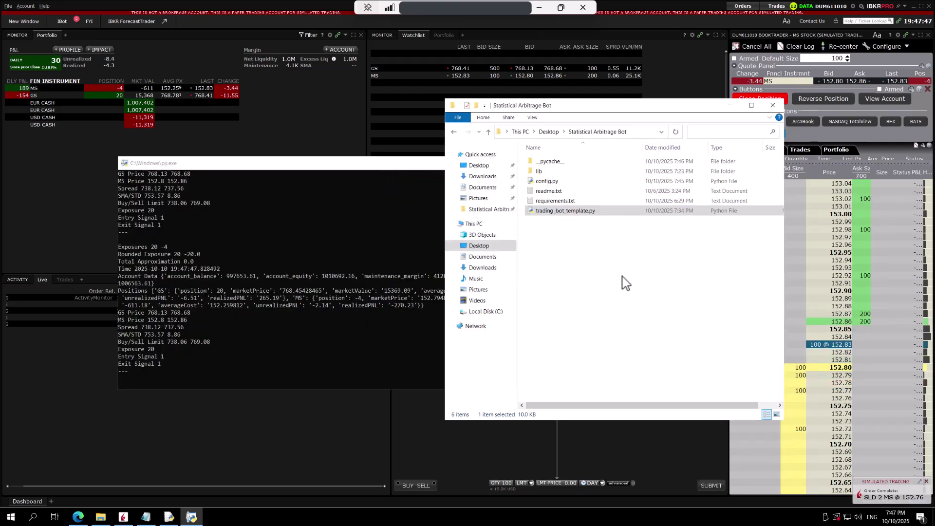
left_click(547, 132)
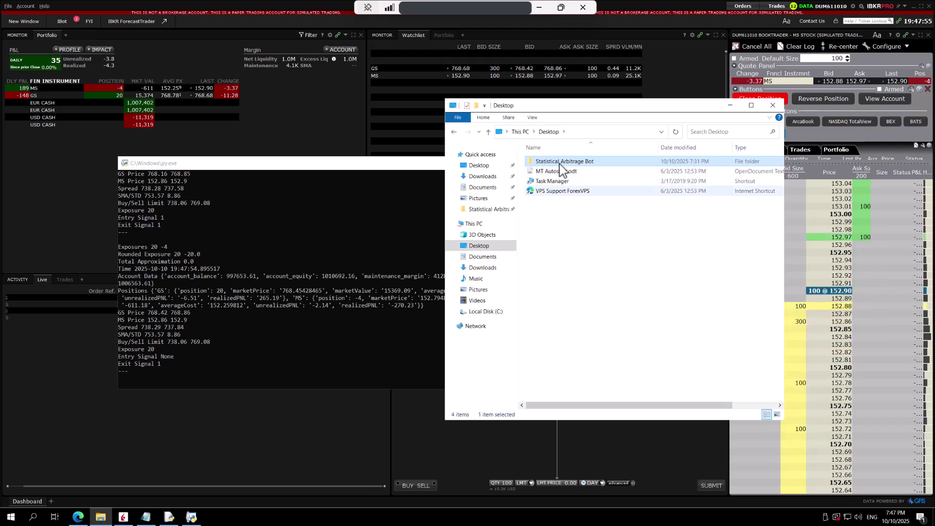
left_click(564, 244)
left_click(561, 162)
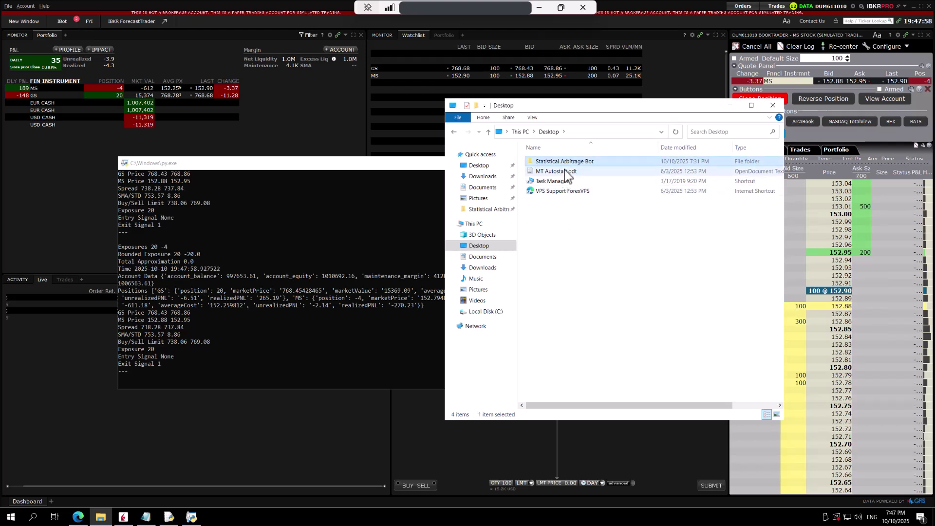
- Copy the folder, rename the copy to 'Statistical Arbitrage Bot - 2', and open it
left_click_drag(563, 166, 599, 207)
left_click(599, 203)
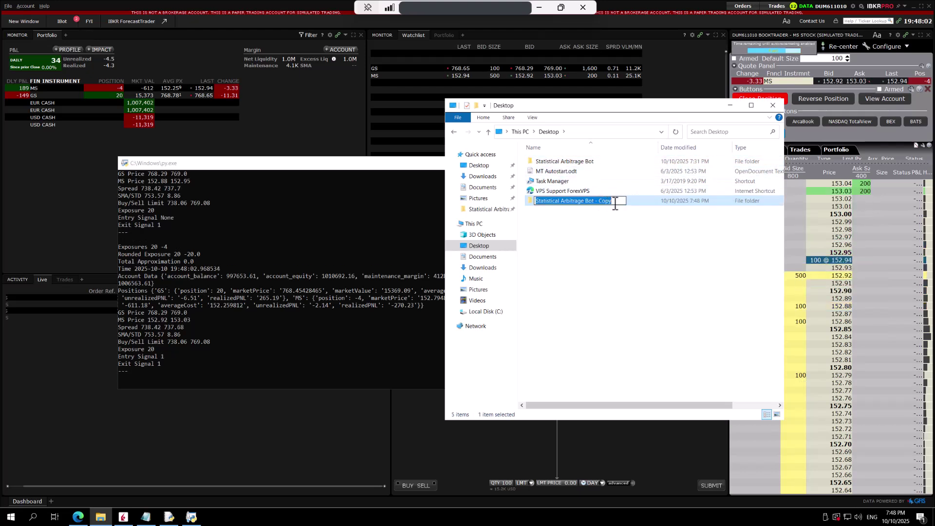
left_click(615, 203)
key("BackSpace")
key("BackSpace")
key("BackSpace")
key("BackSpace")
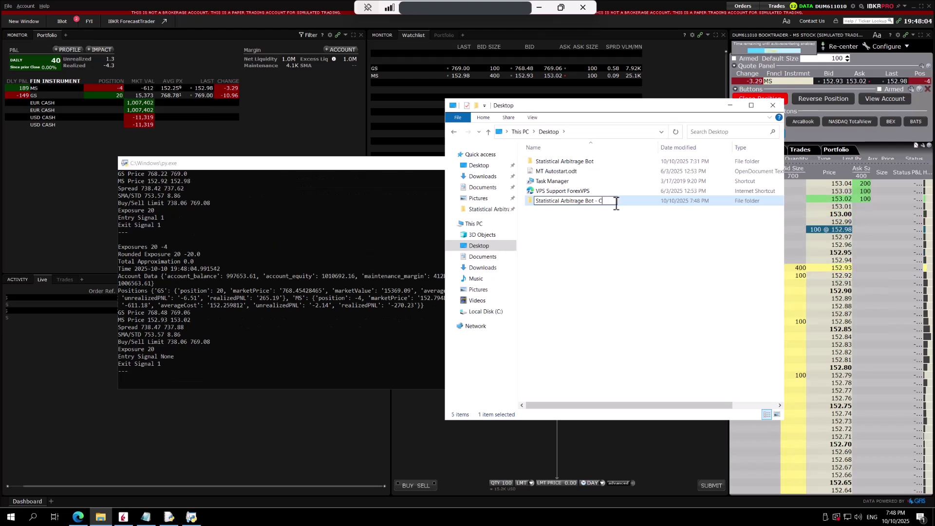
type("2")
key("Return")
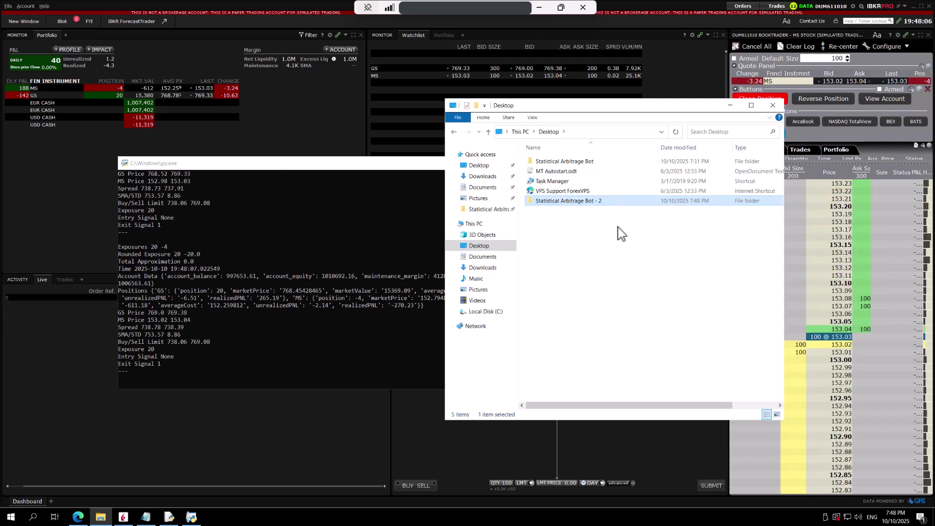
double_click(560, 203)
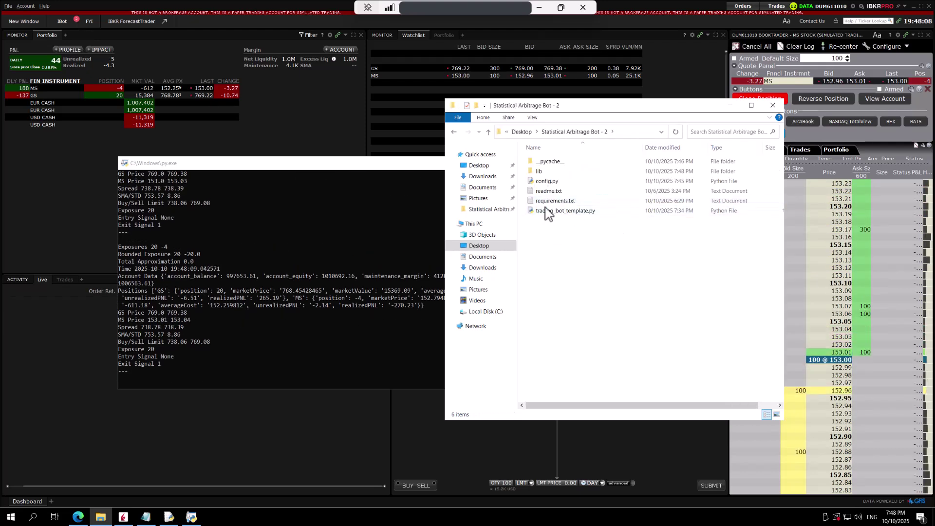
- Edit the copied config.py in IDLE to change client_id from 1 to 2, save, and close it
left_click(545, 181)
right_click(543, 182)
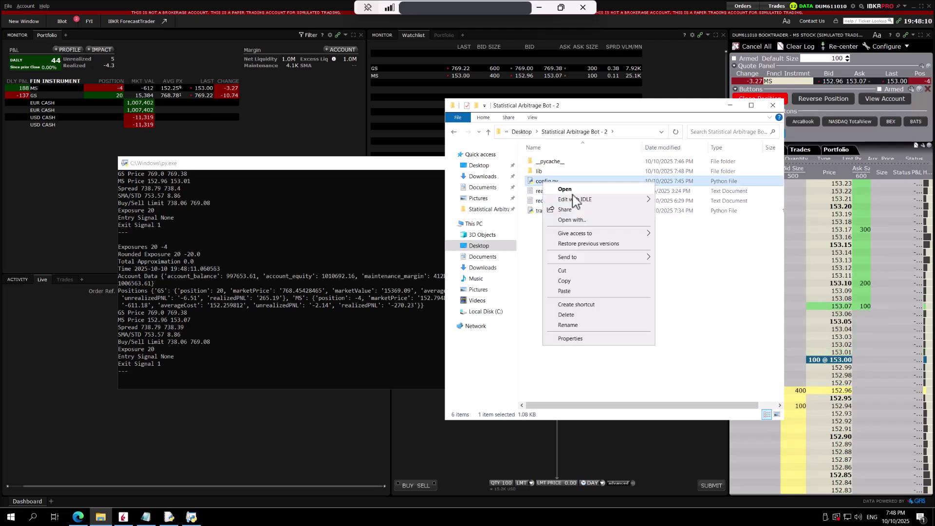
mouse_move(601, 205)
left_click(670, 207)
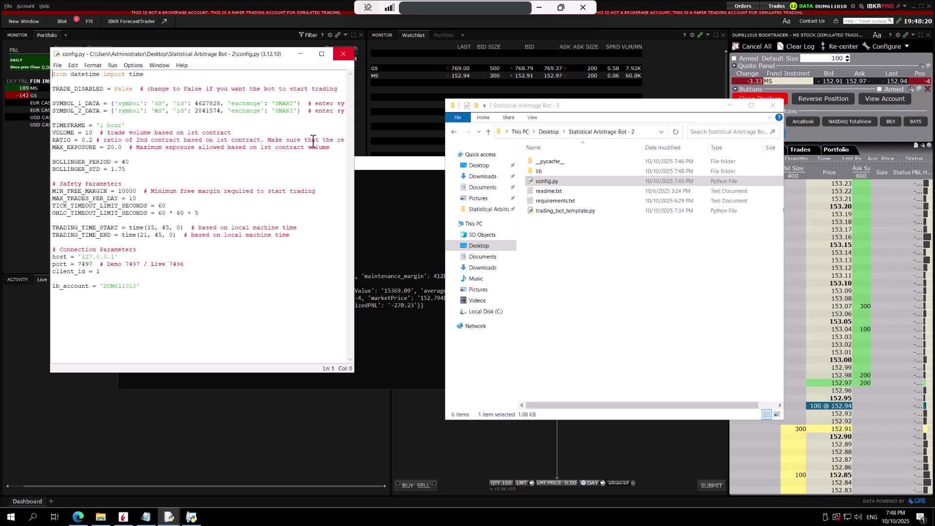
left_click(102, 272)
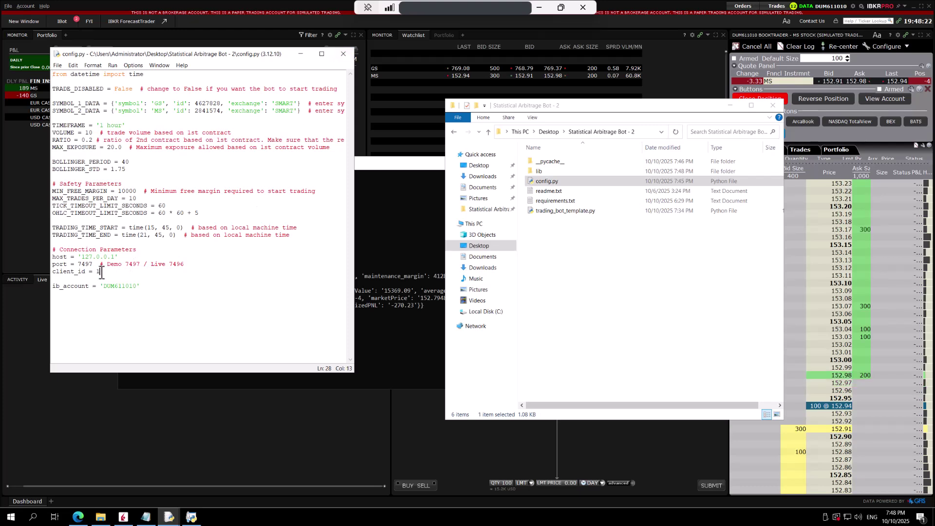
key("BackSpace")
type("2")
key("ctrl+s")
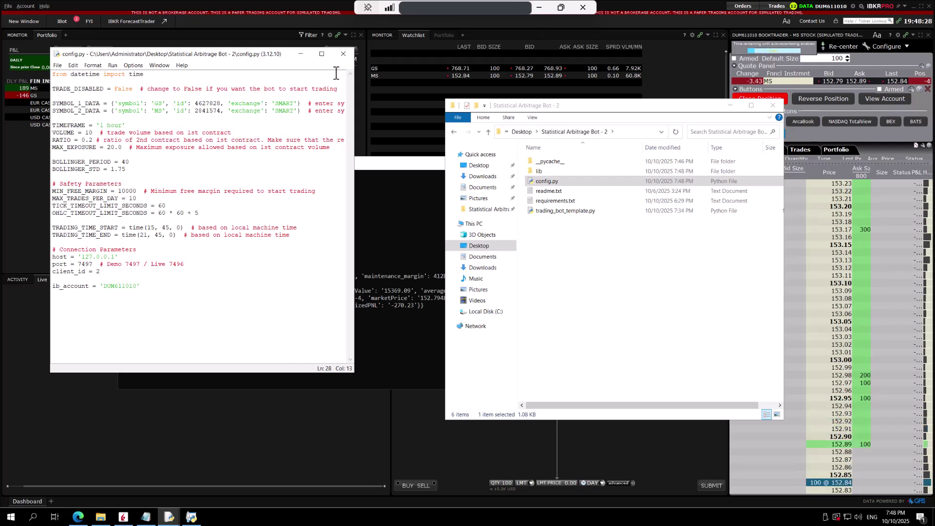
left_click(343, 53)
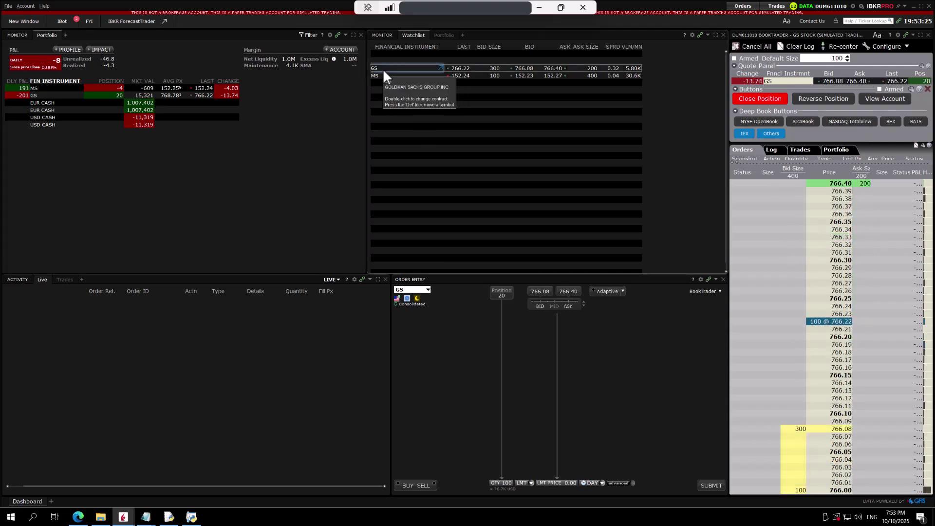
right_click(383, 68)
left_click(410, 93)
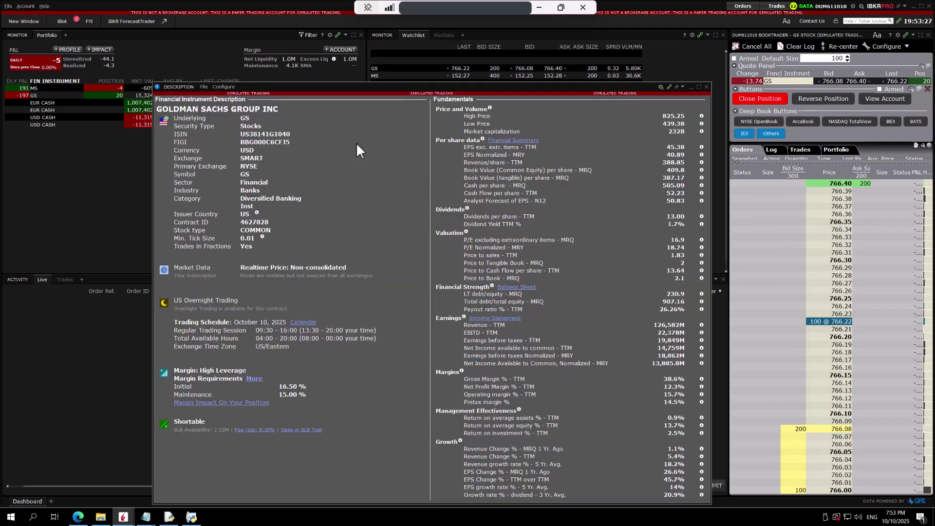
key("Escape")
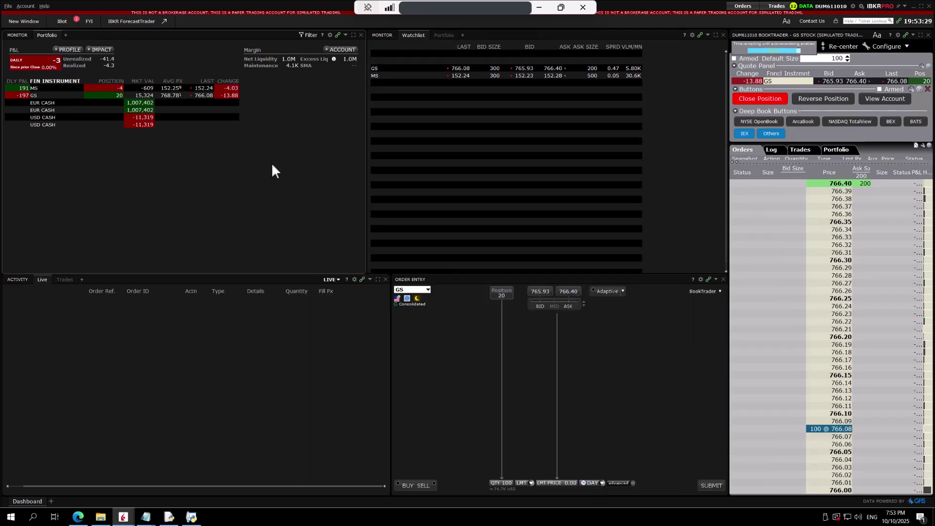
left_click(380, 82)
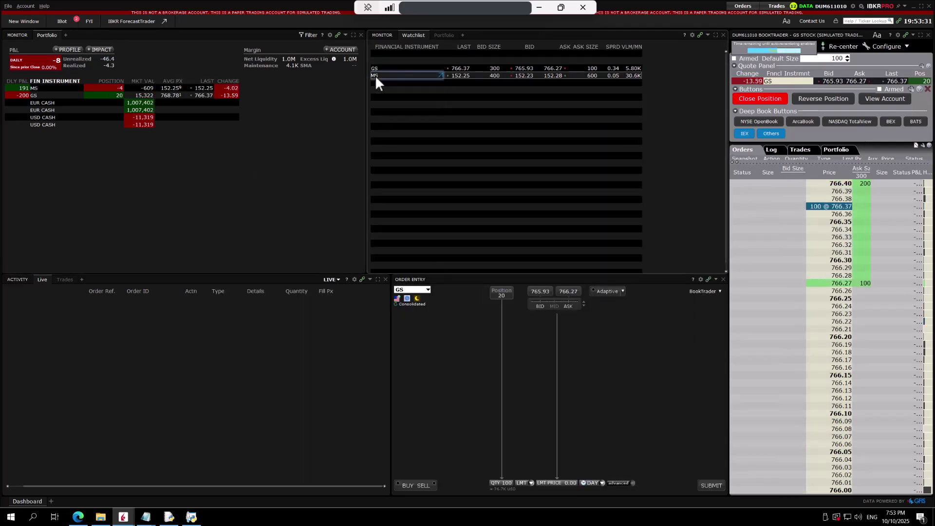
right_click(375, 75)
left_click(400, 101)
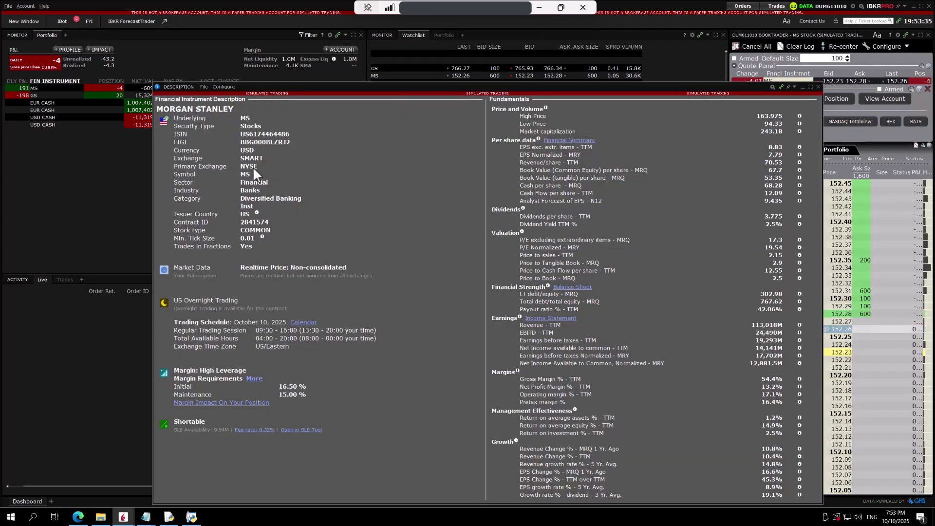
left_click(818, 87)
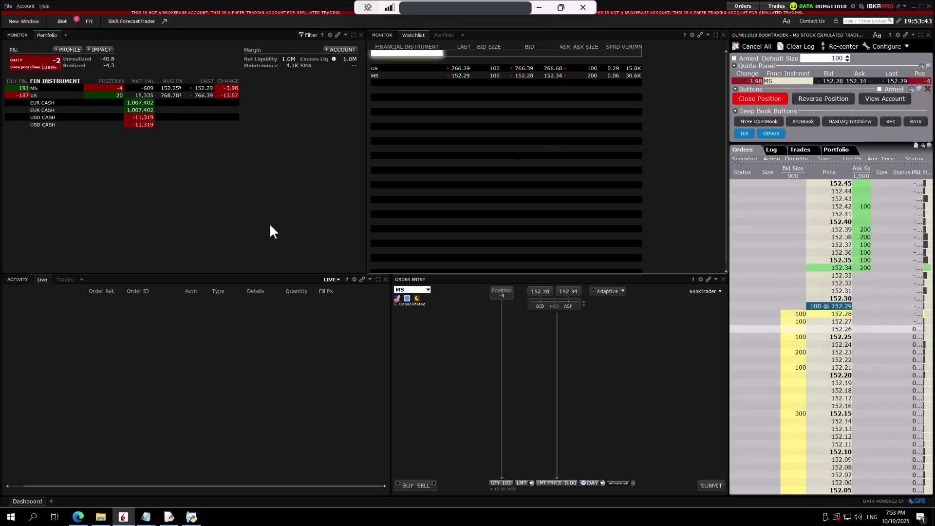
- Switch to Microsoft Edge showing the ATJ Research VPS setup article
key("alt+Tab")
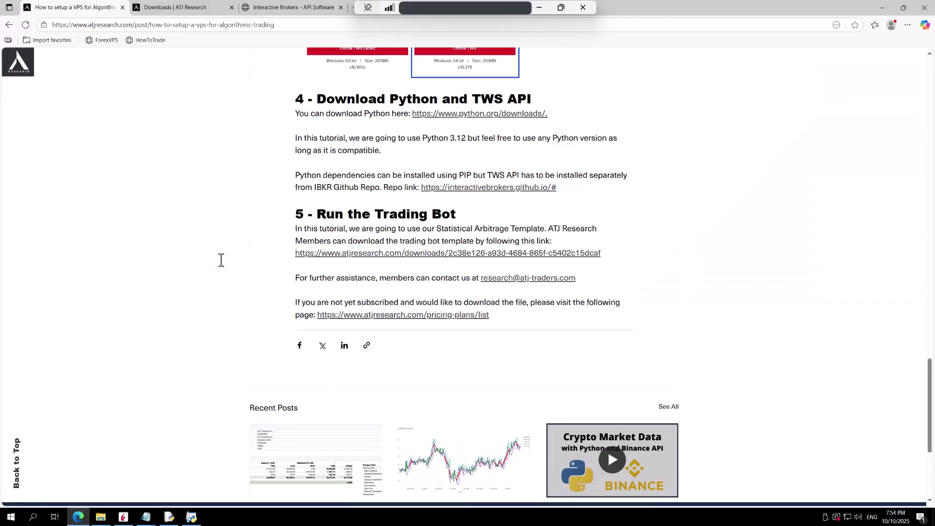